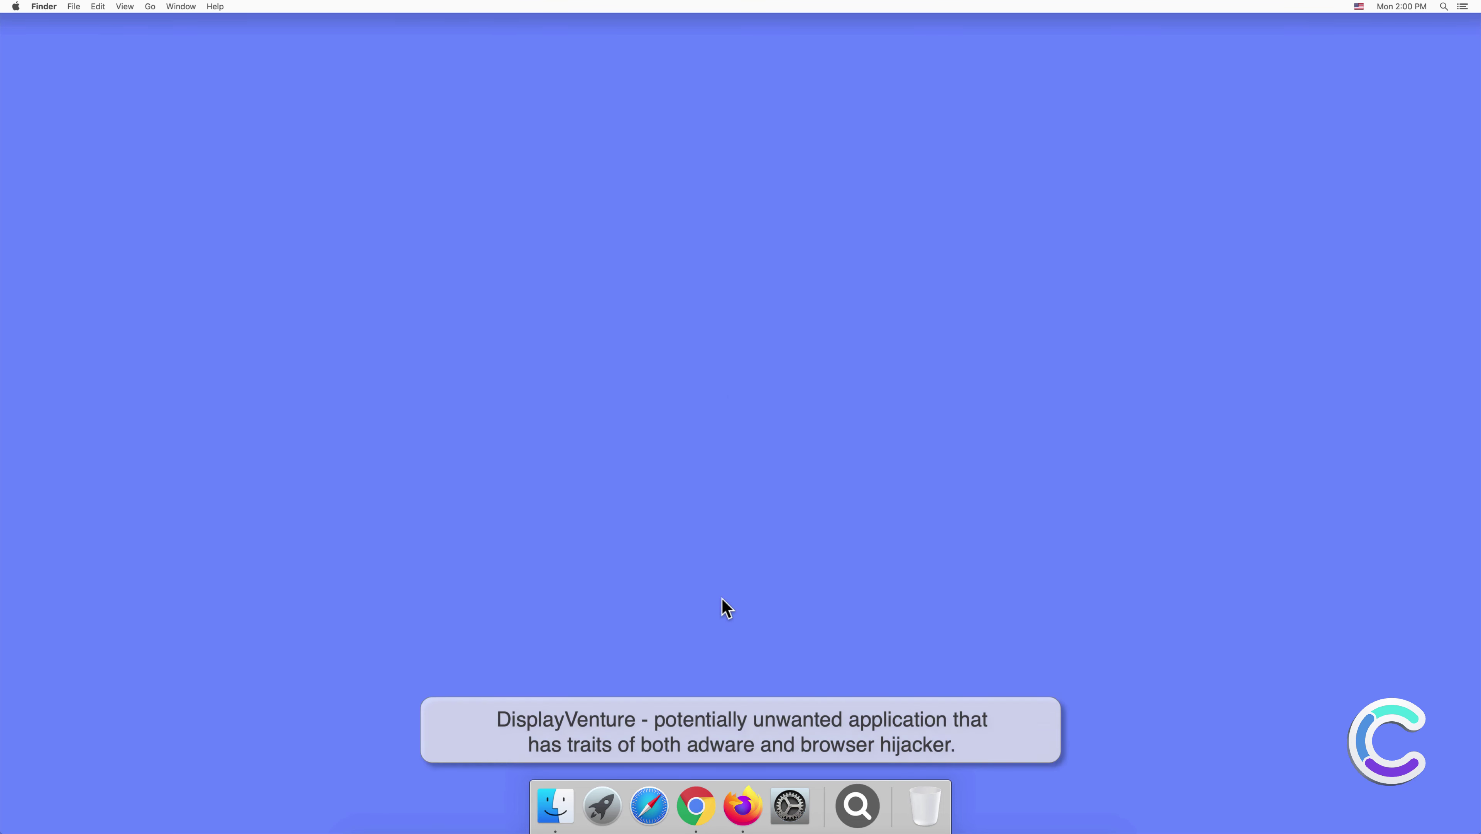
Look through the Applications folder in a Finder window, then close it.
click(557, 798)
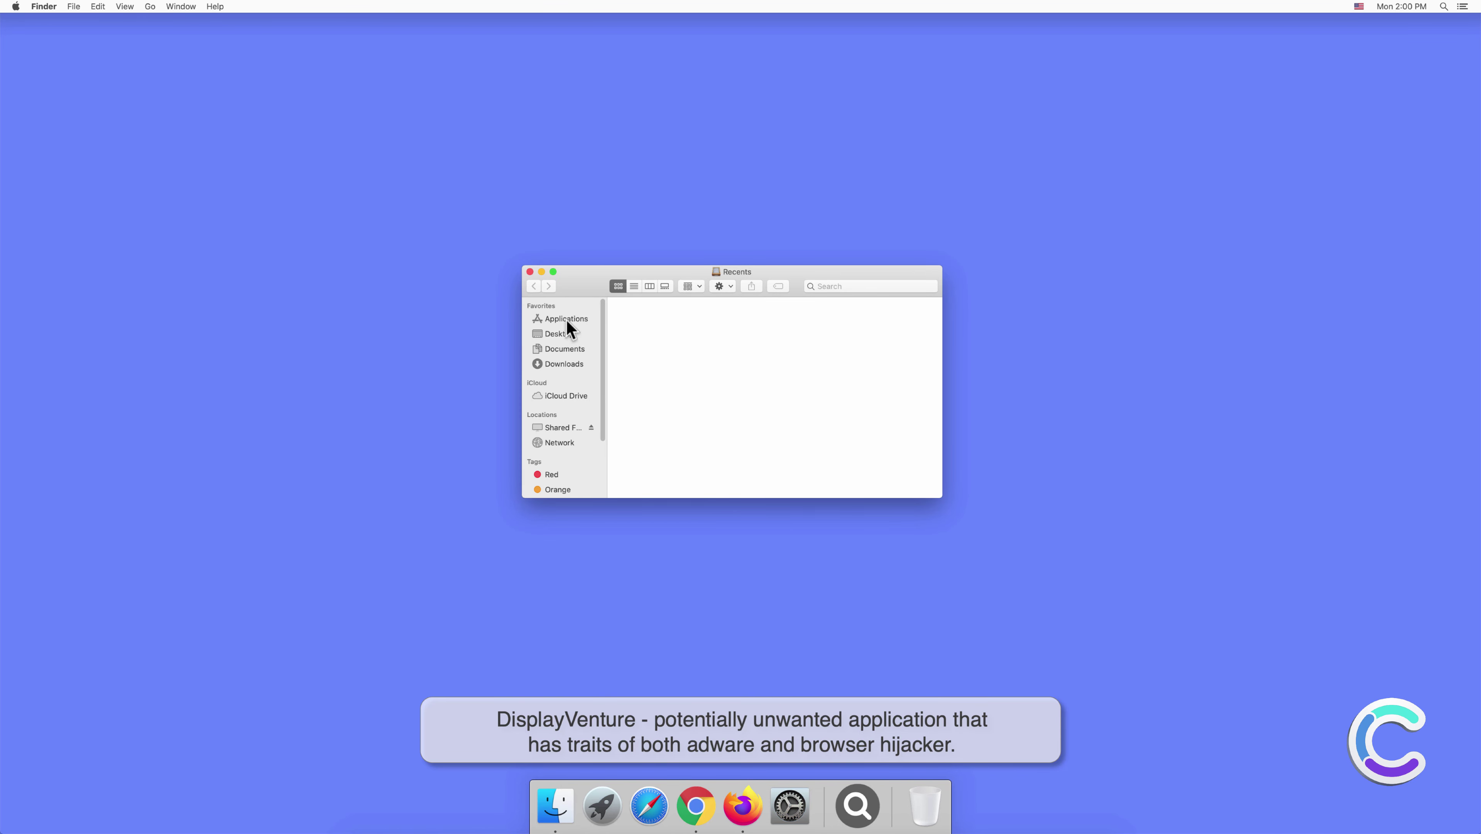
click(568, 323)
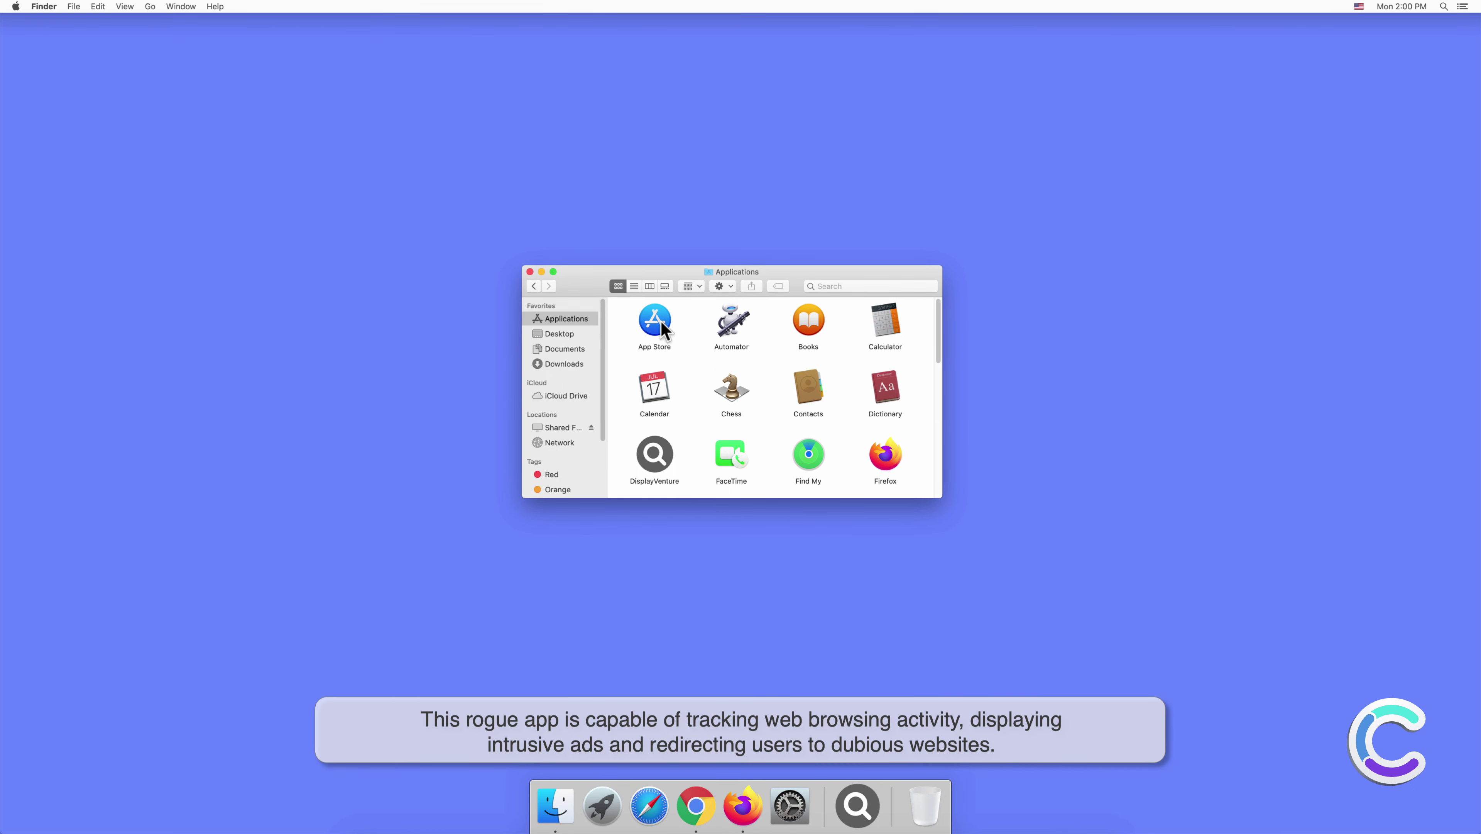
click(530, 272)
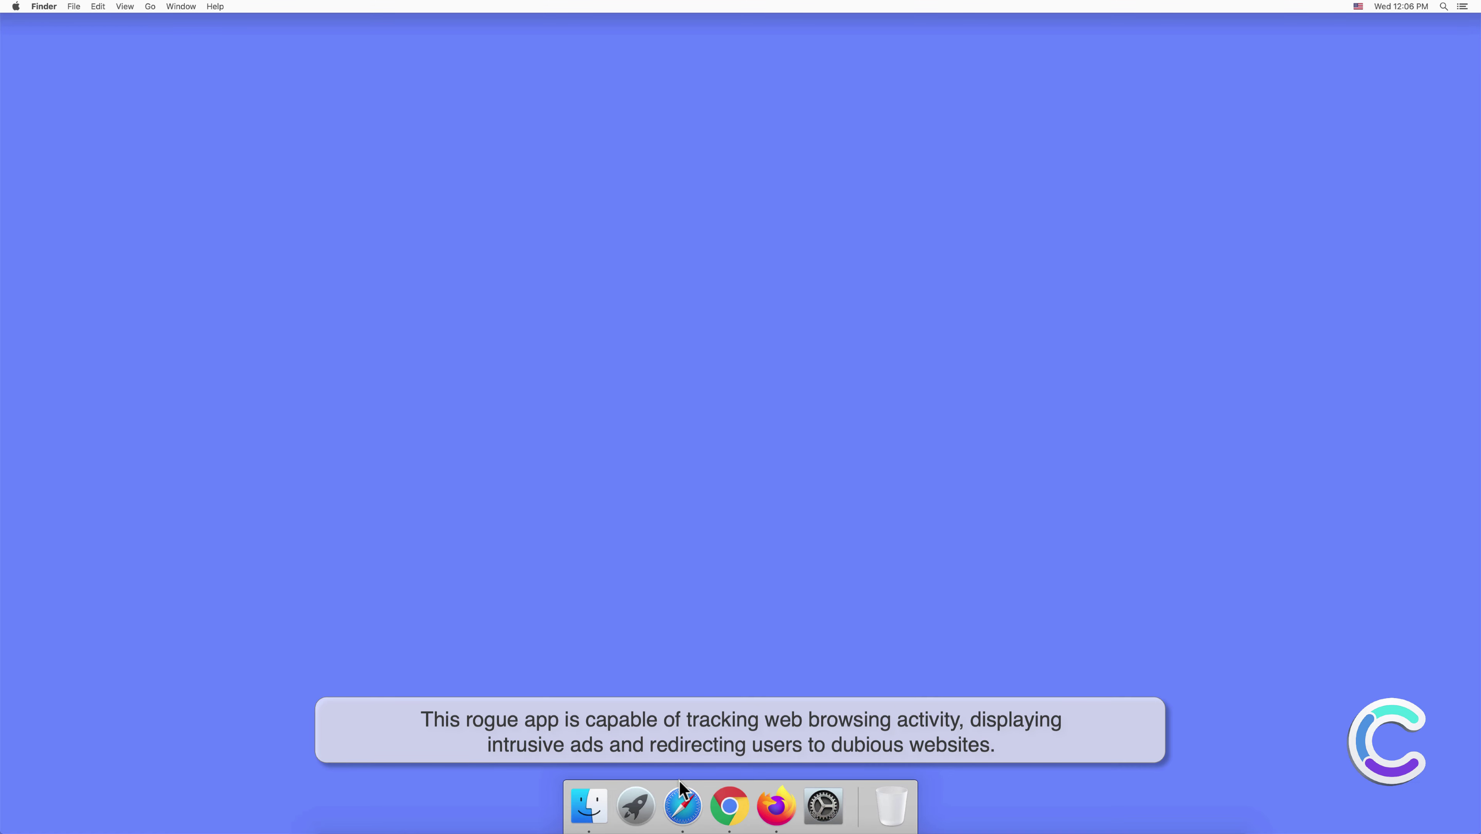
Launch Safari and review its installed extensions in Preferences.
click(683, 806)
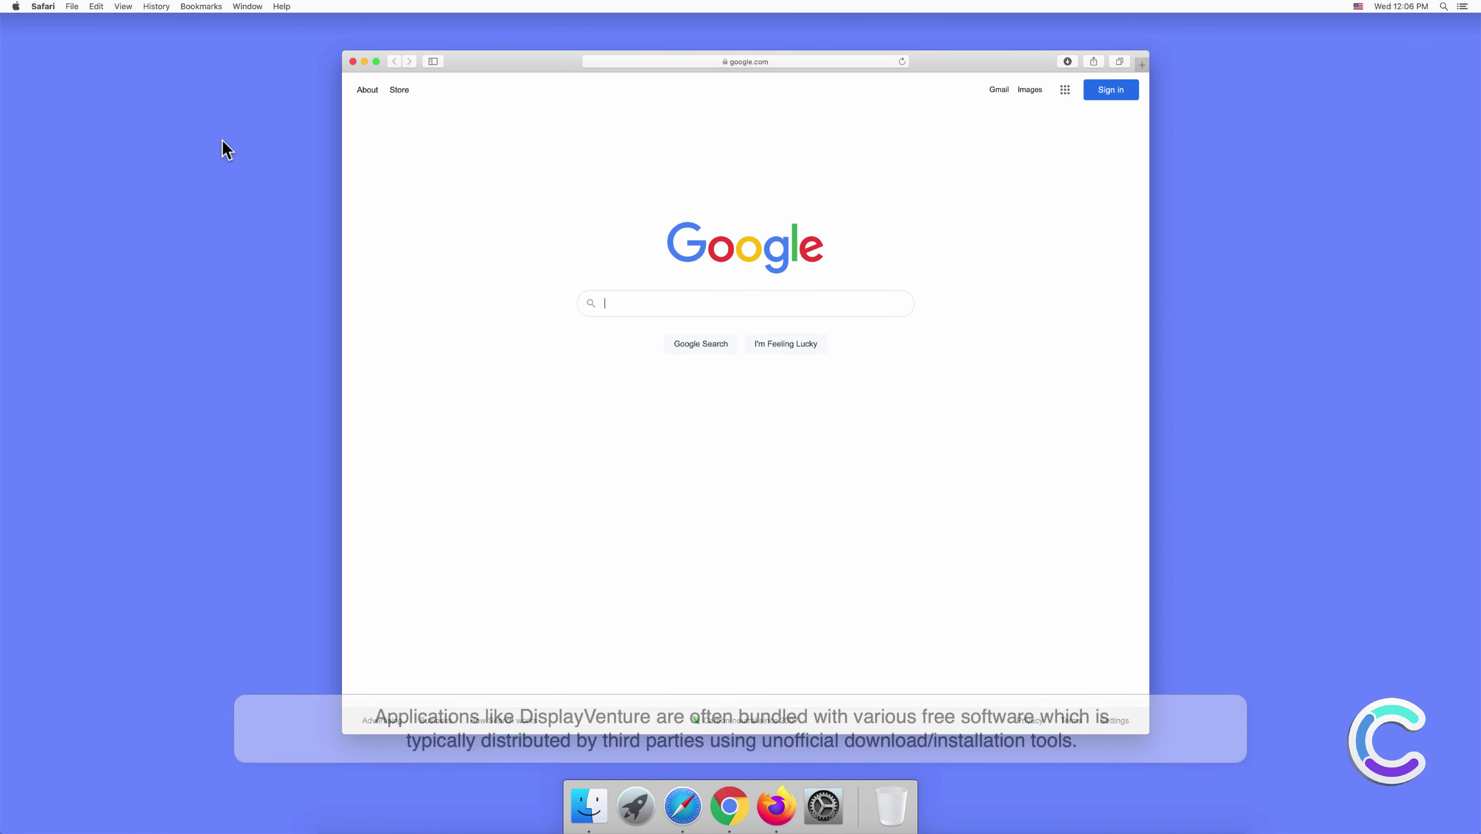
click(43, 7)
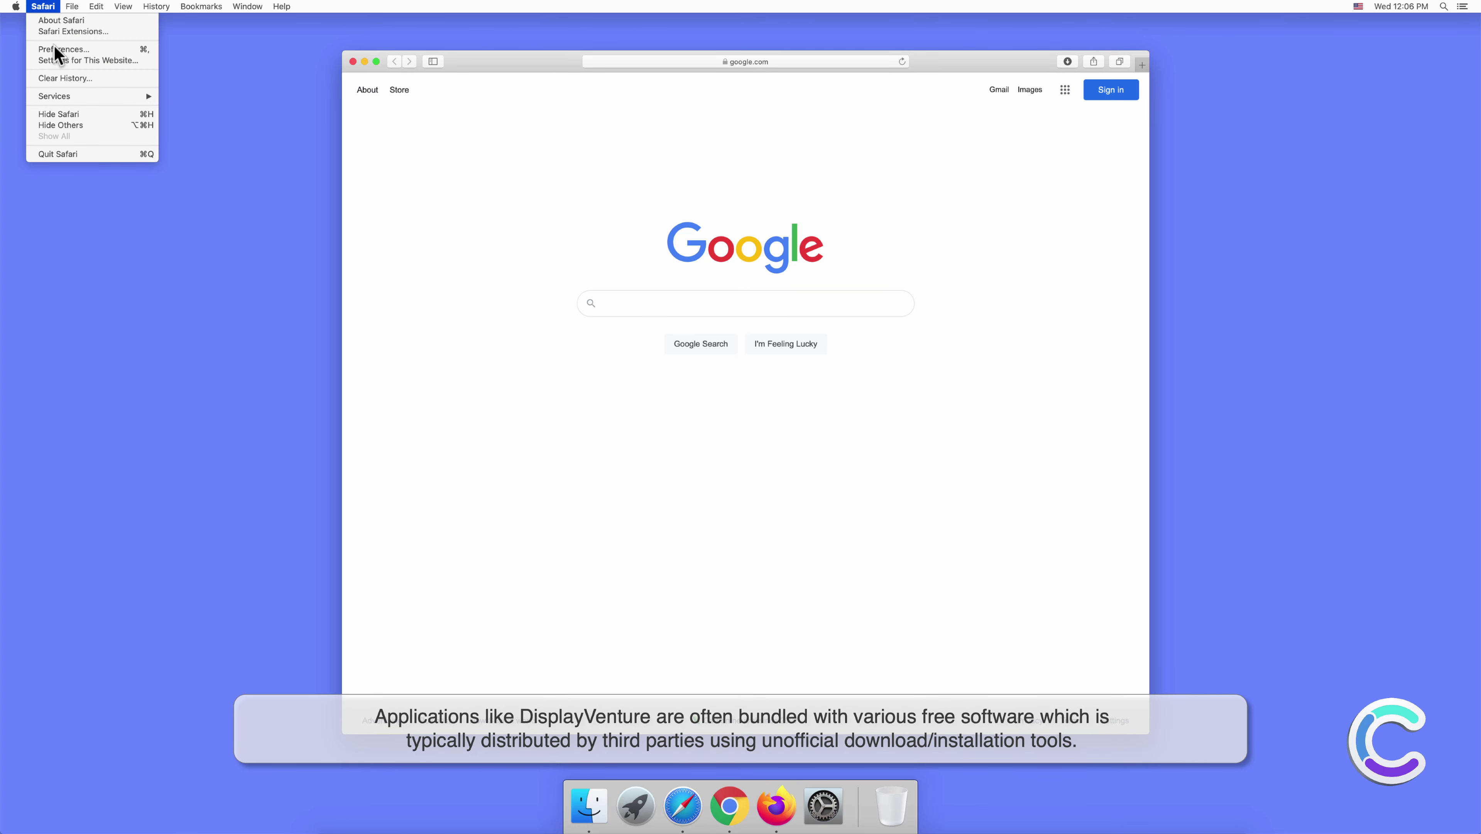
click(56, 53)
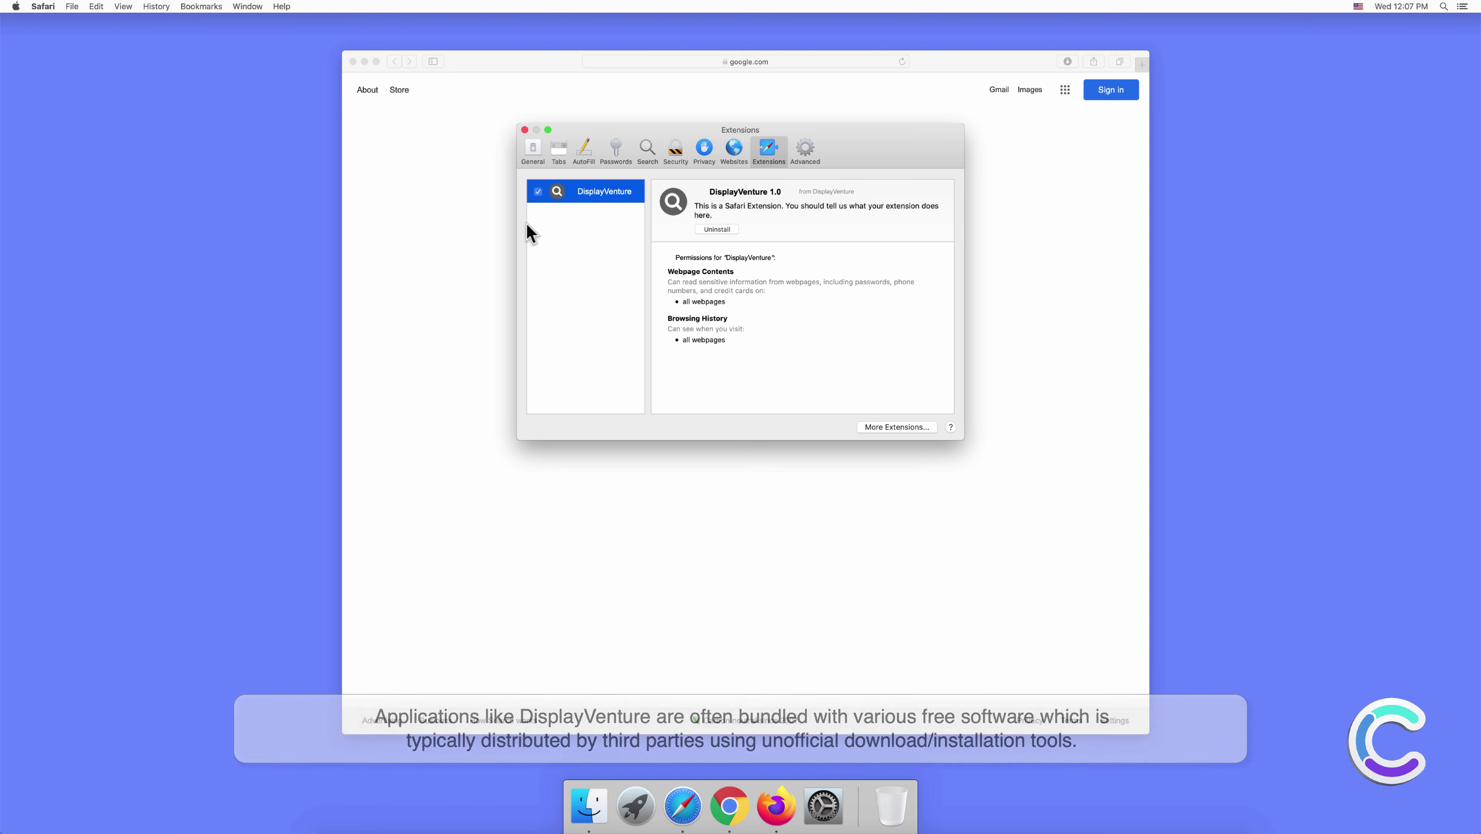
click(524, 130)
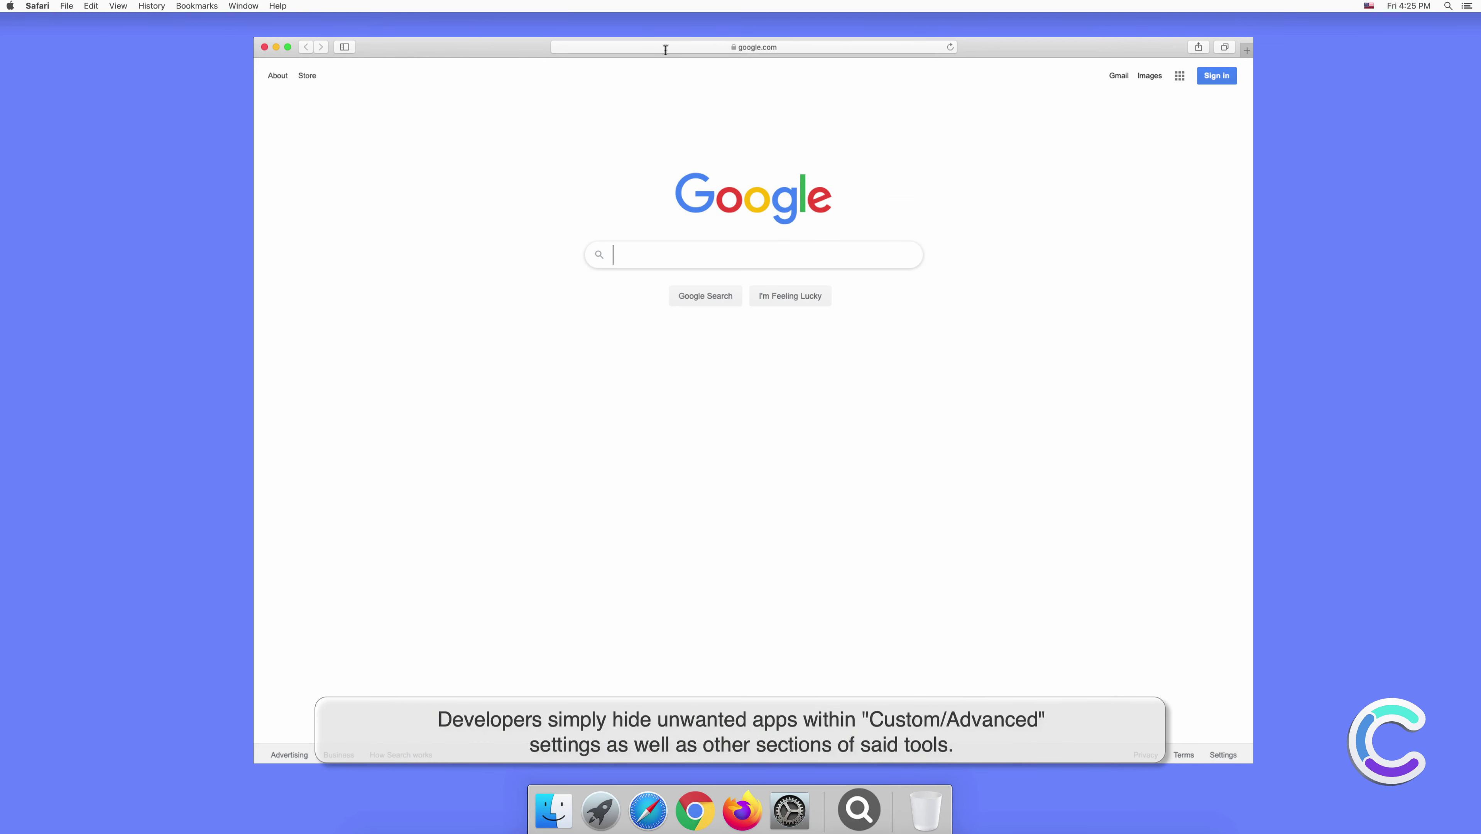
Search for 'search engine test' and confirm the default search engine remains Yahoo.
click(665, 48)
text(search e)
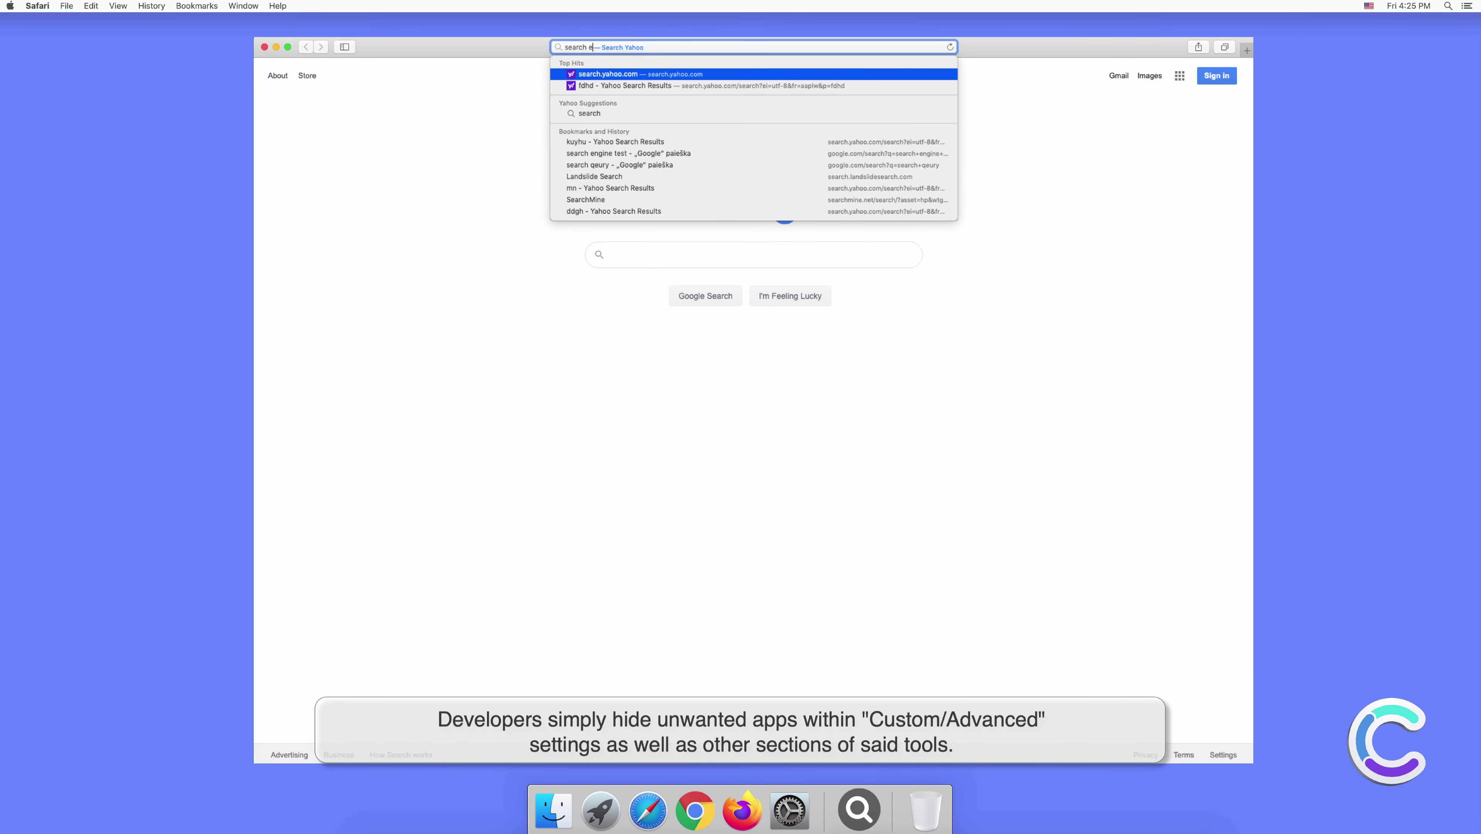
text(ngine test)
key(Return)
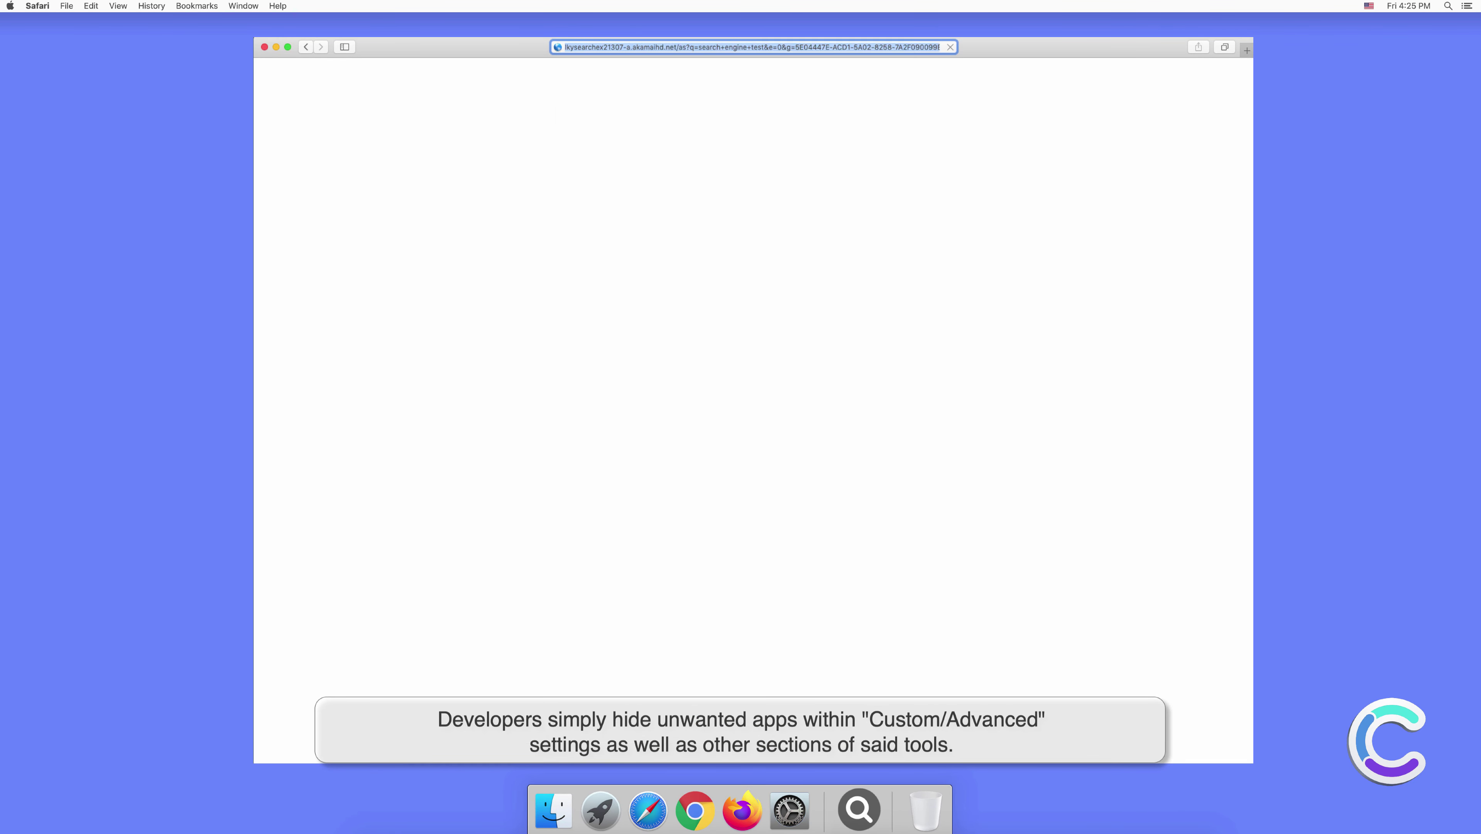
key(super+comma)
click(906, 296)
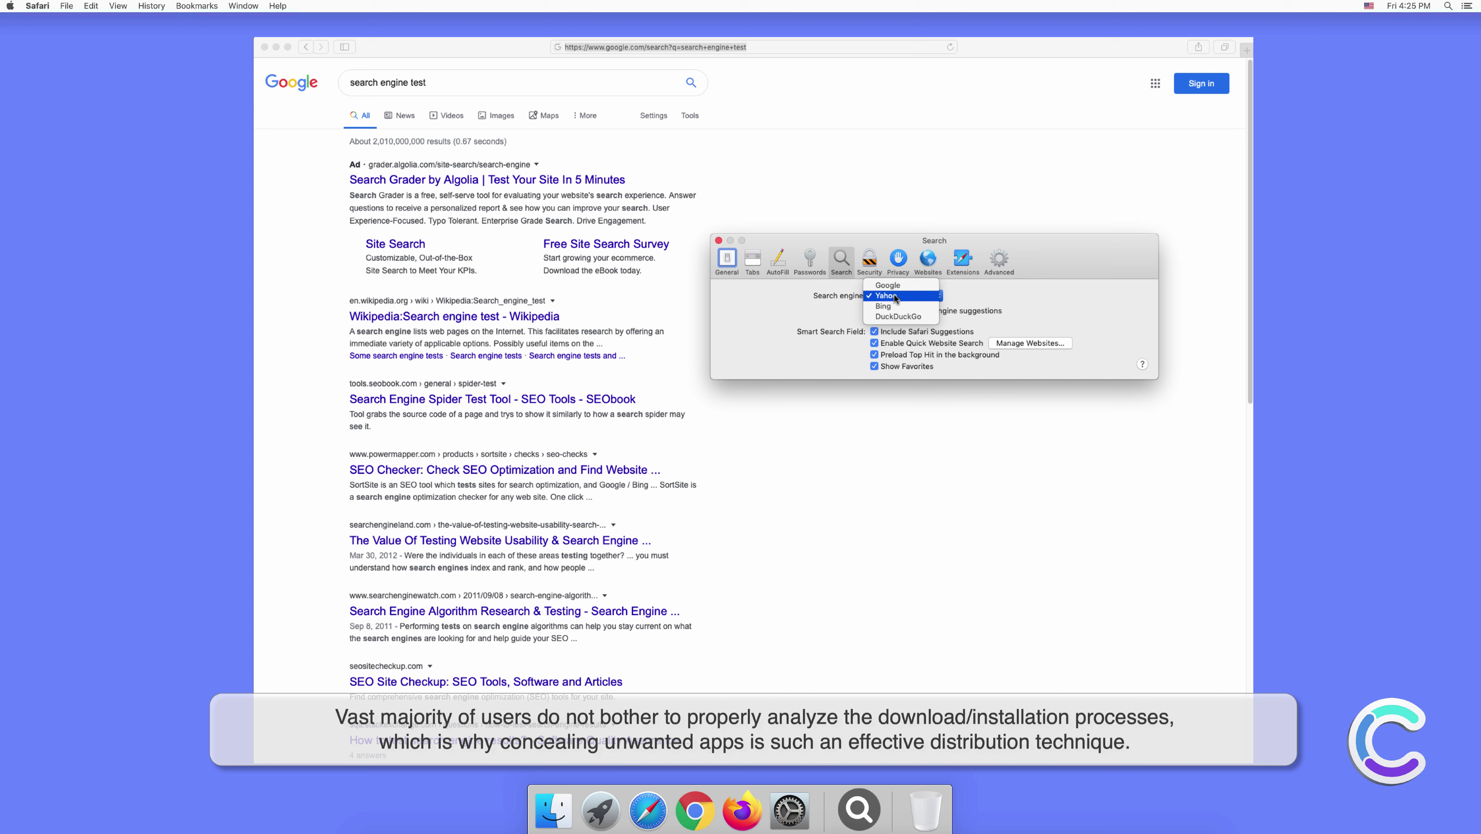
click(893, 296)
click(718, 240)
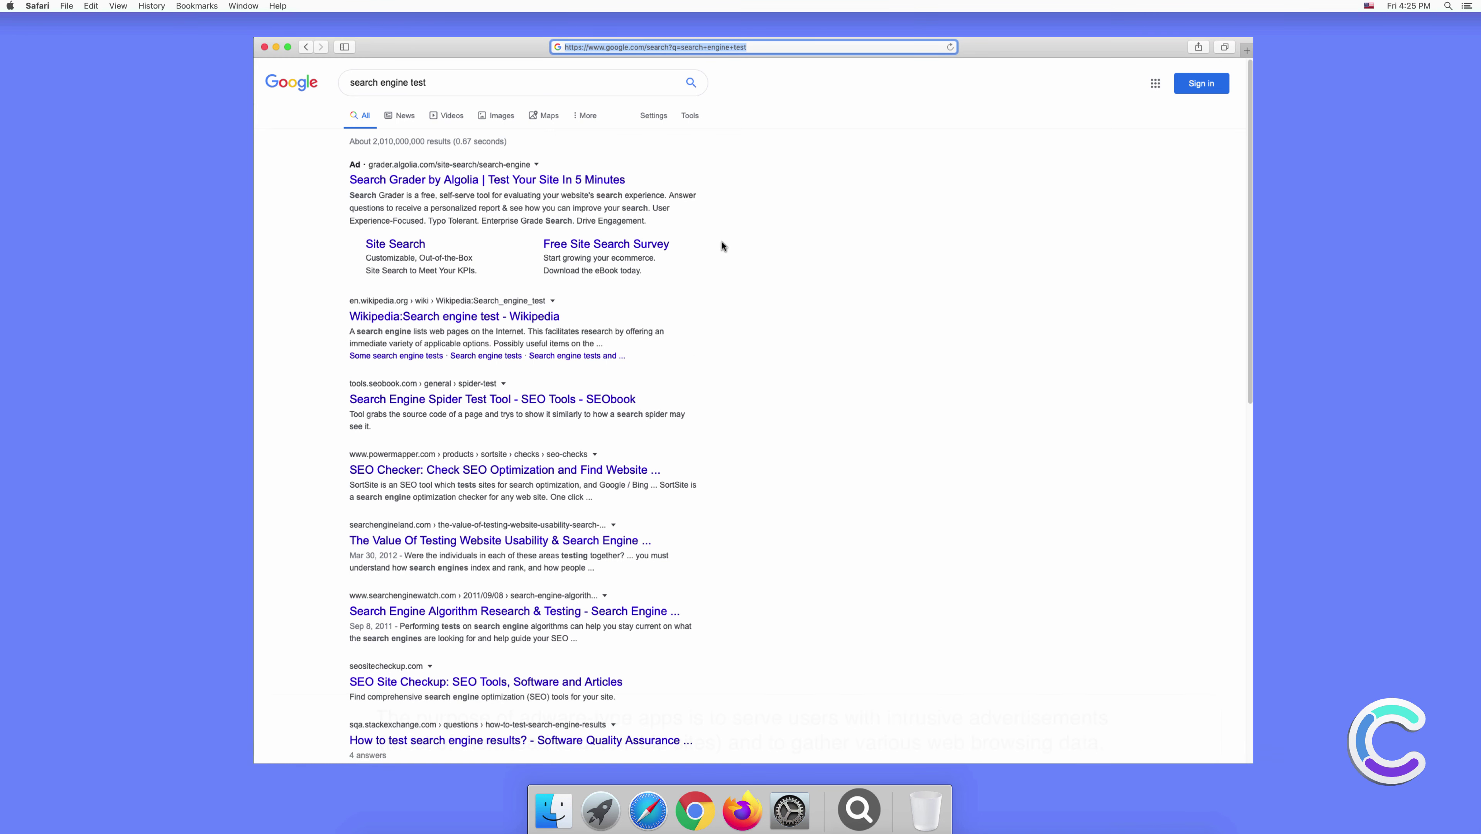
Search 'testing search engine' in a new tab, landing on Google results, then close Safari.
click(1247, 50)
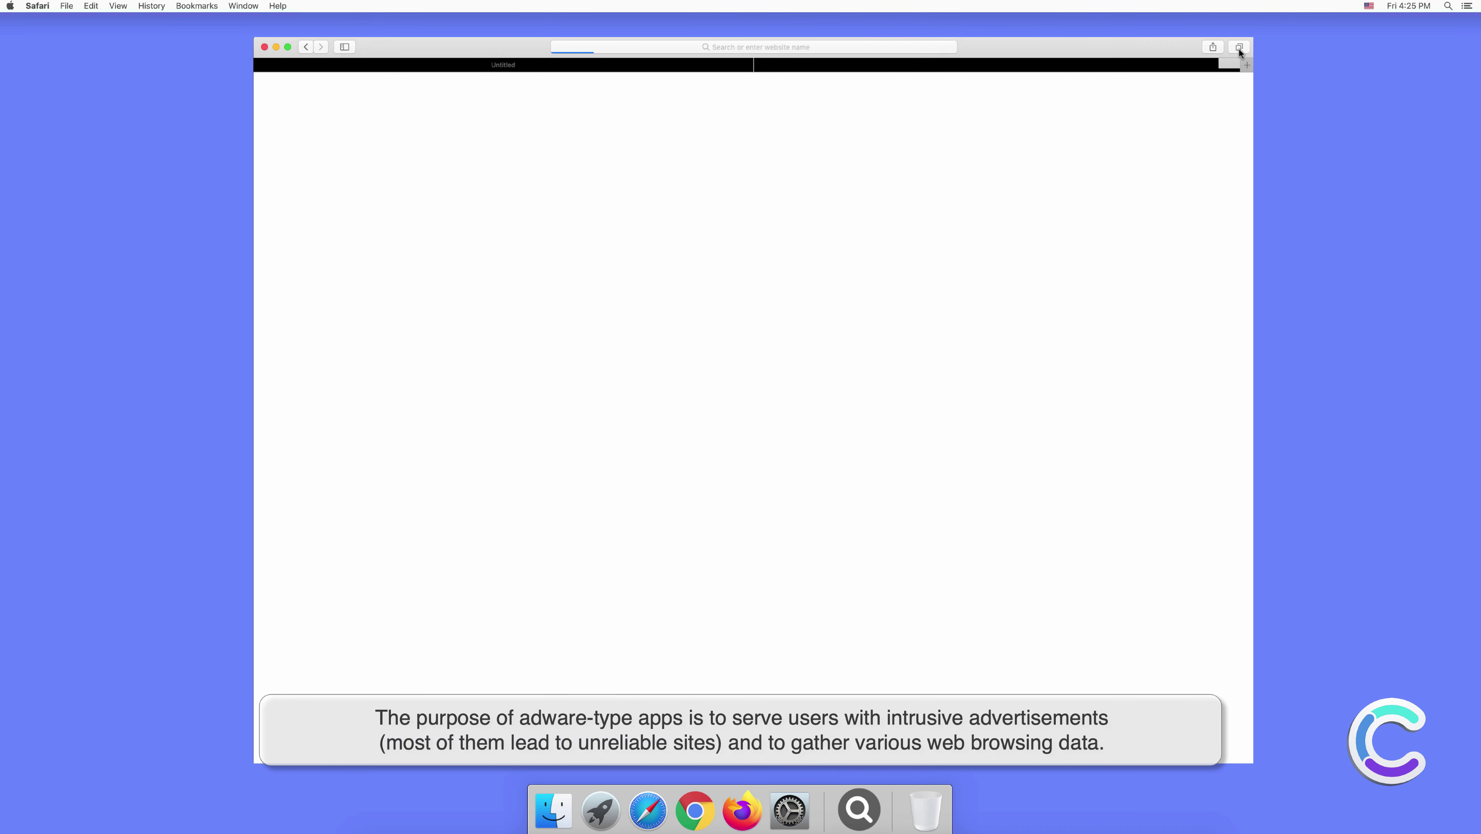
click(829, 46)
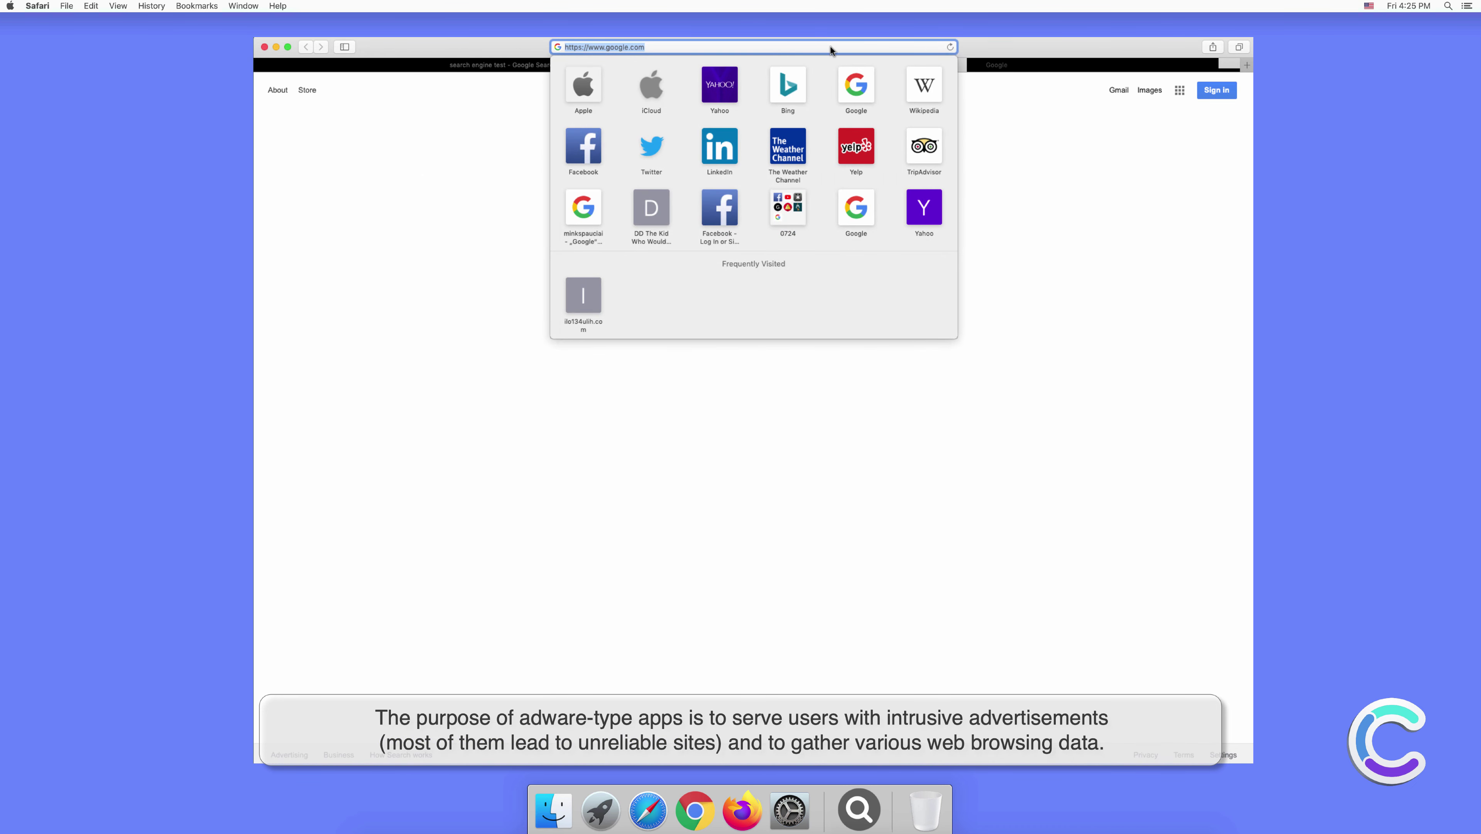
text(testing)
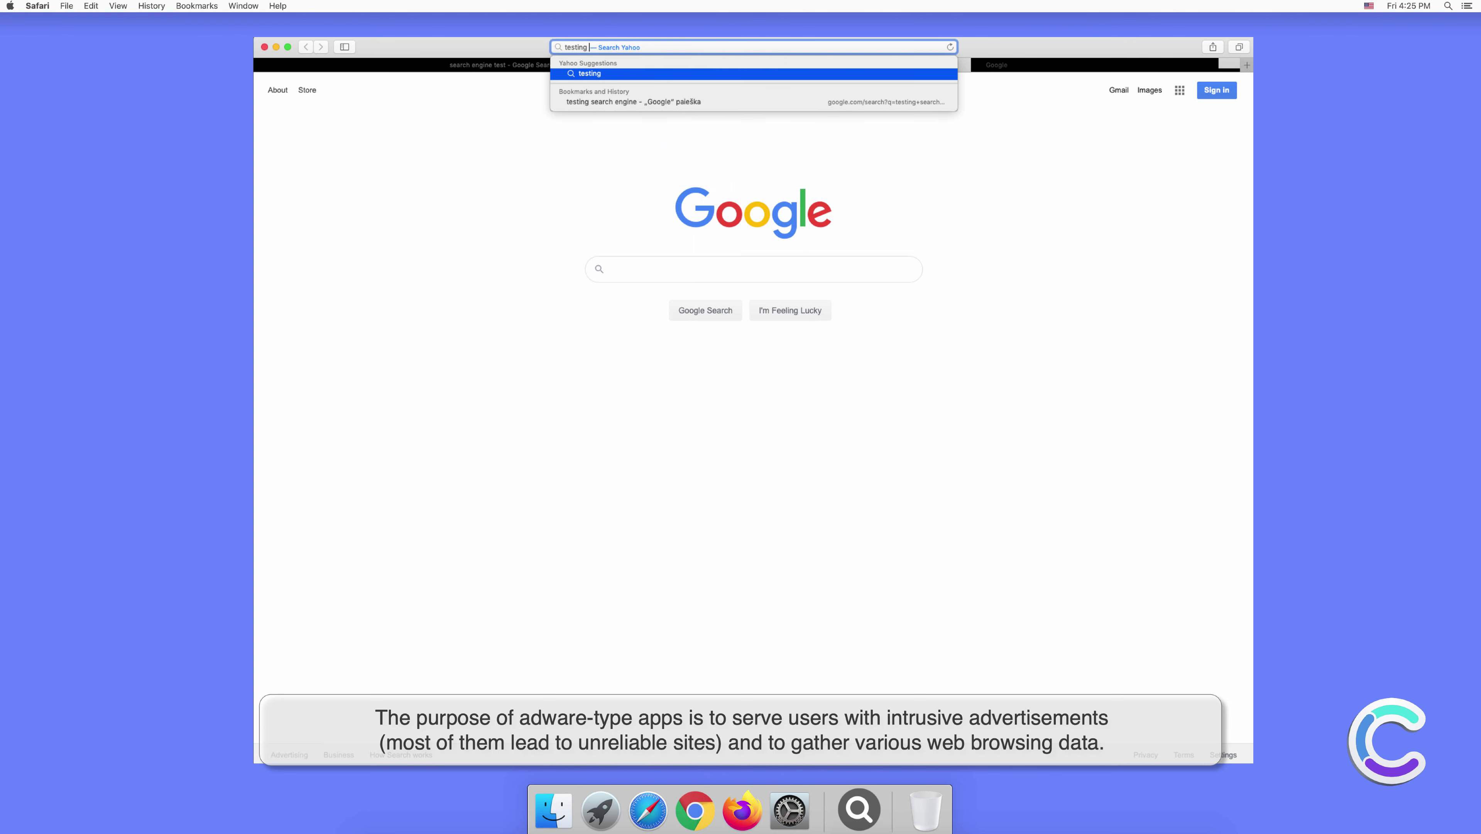
text( sear)
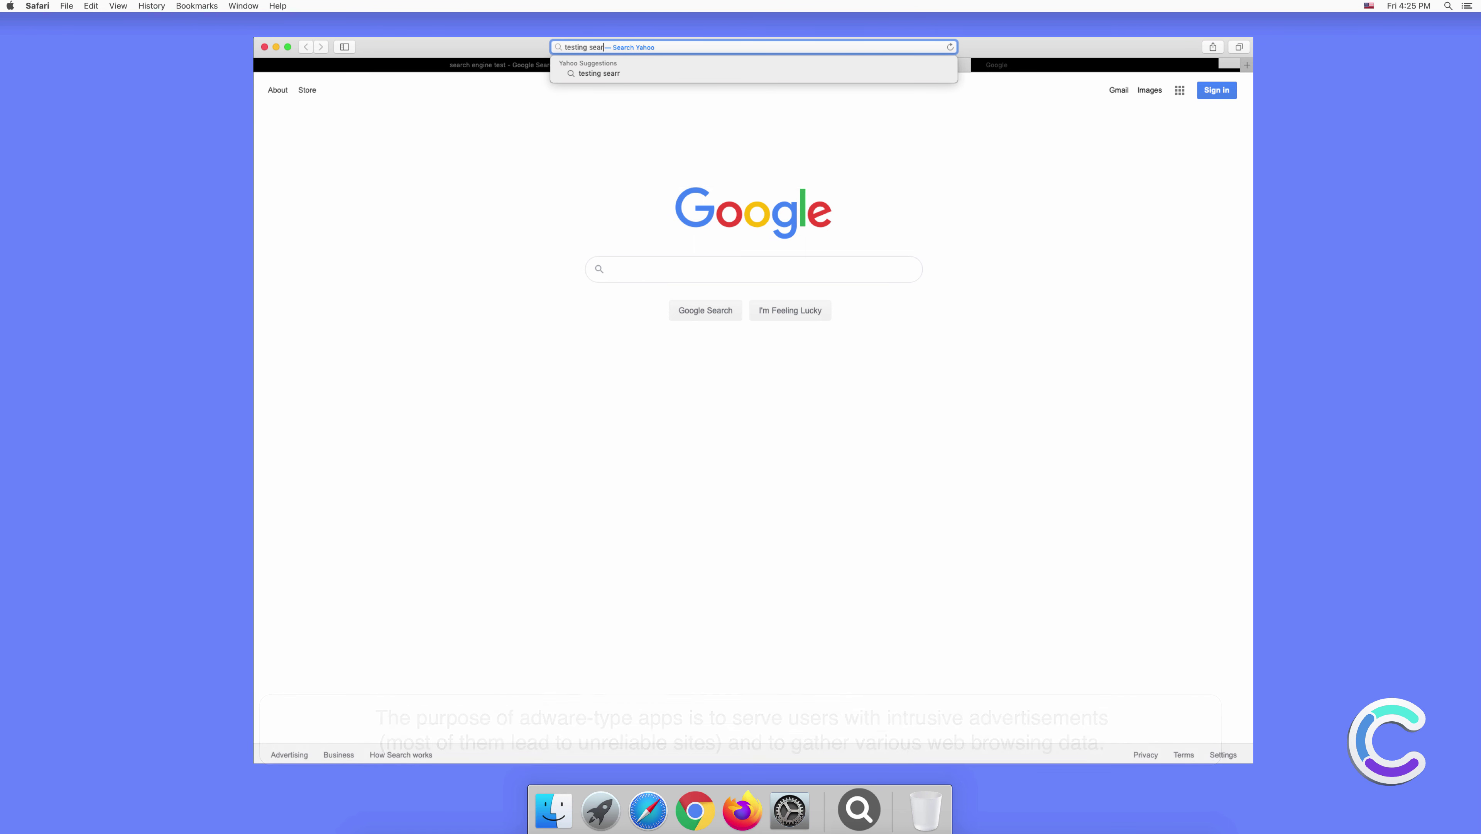
text(ch engine)
key(Return)
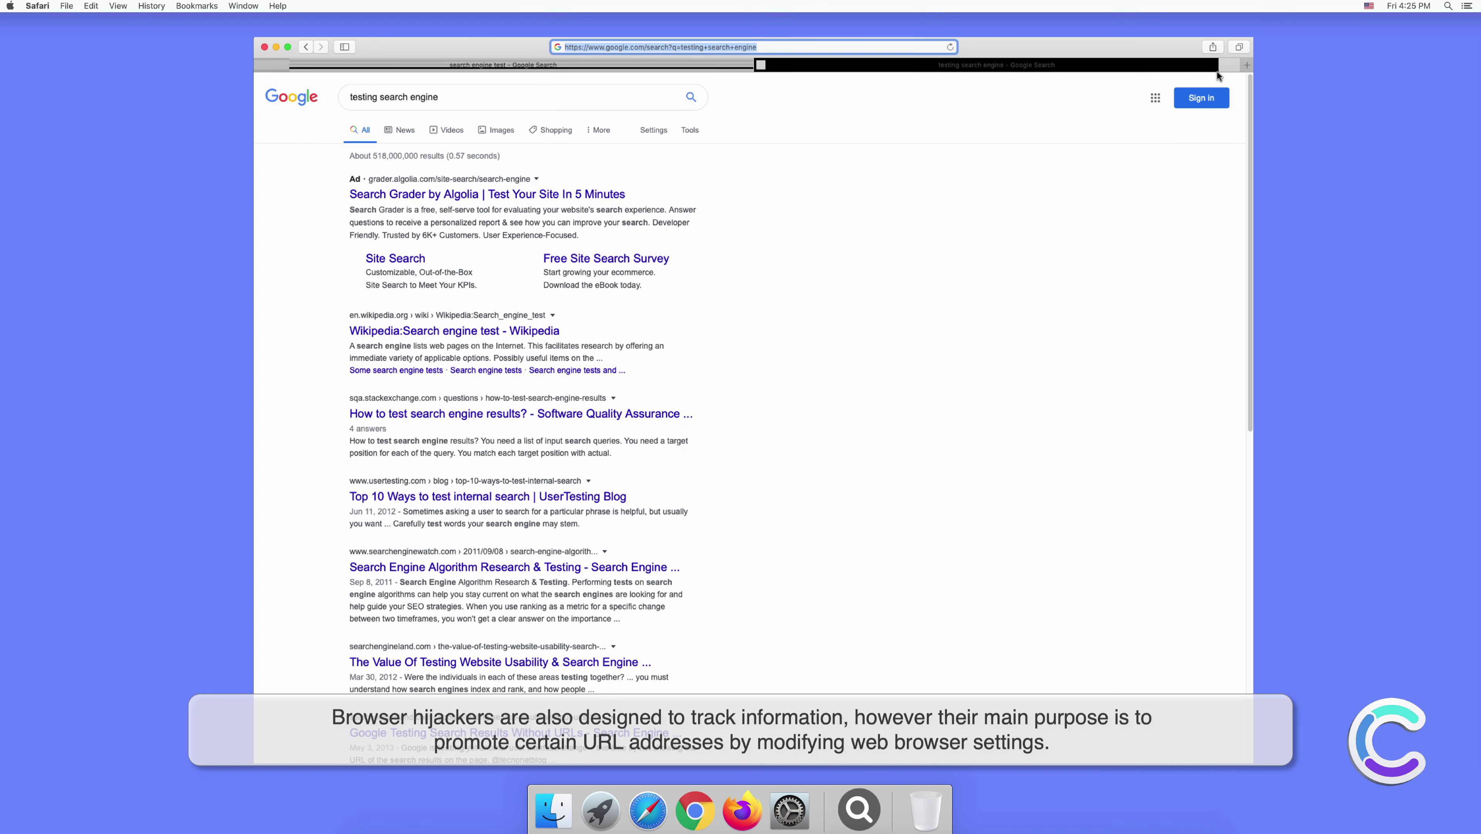
click(733, 283)
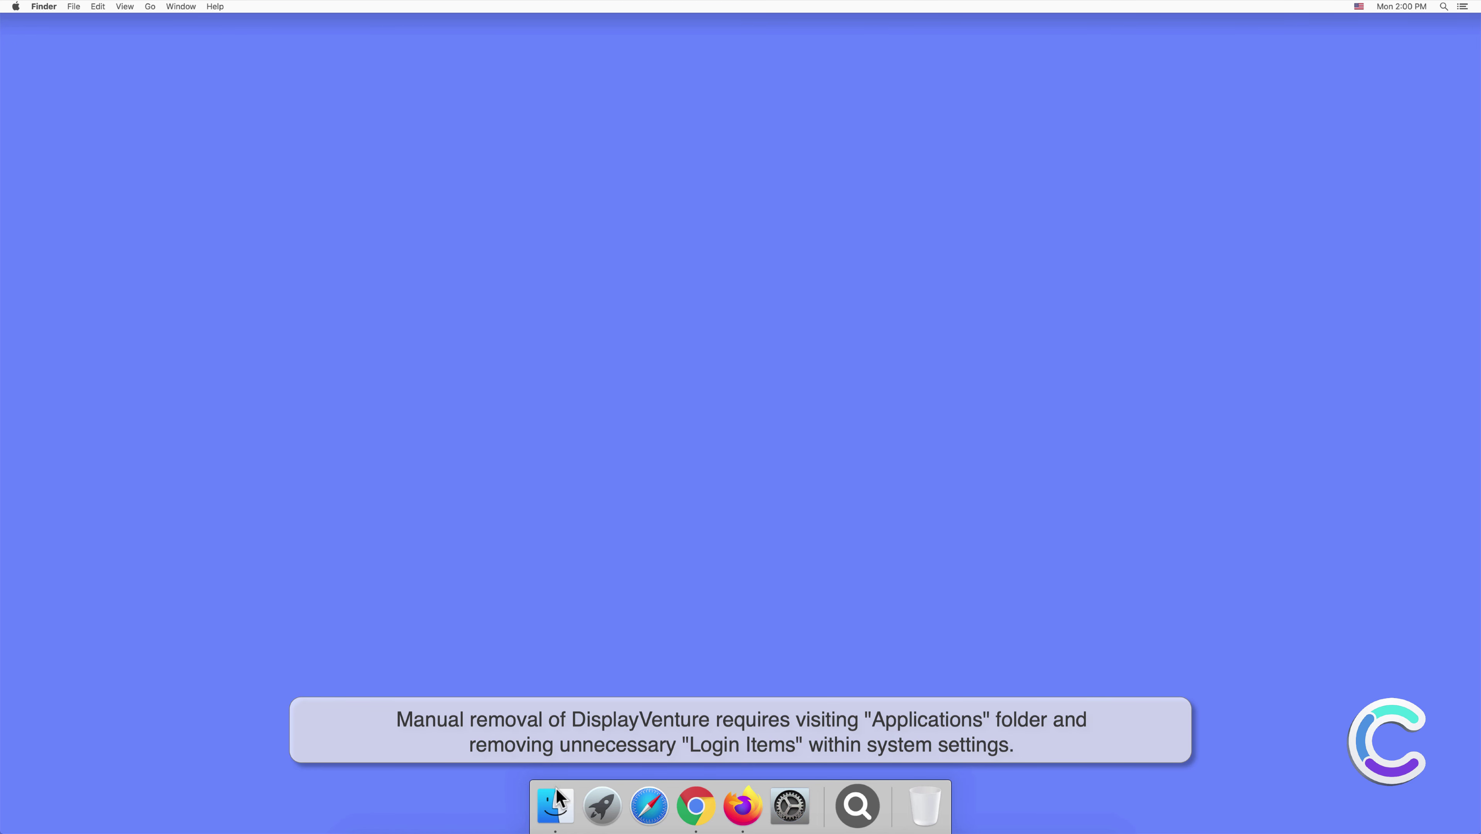
Move the DisplayVenture app from Applications to the Trash via its context menu and close Finder.
click(556, 800)
click(573, 321)
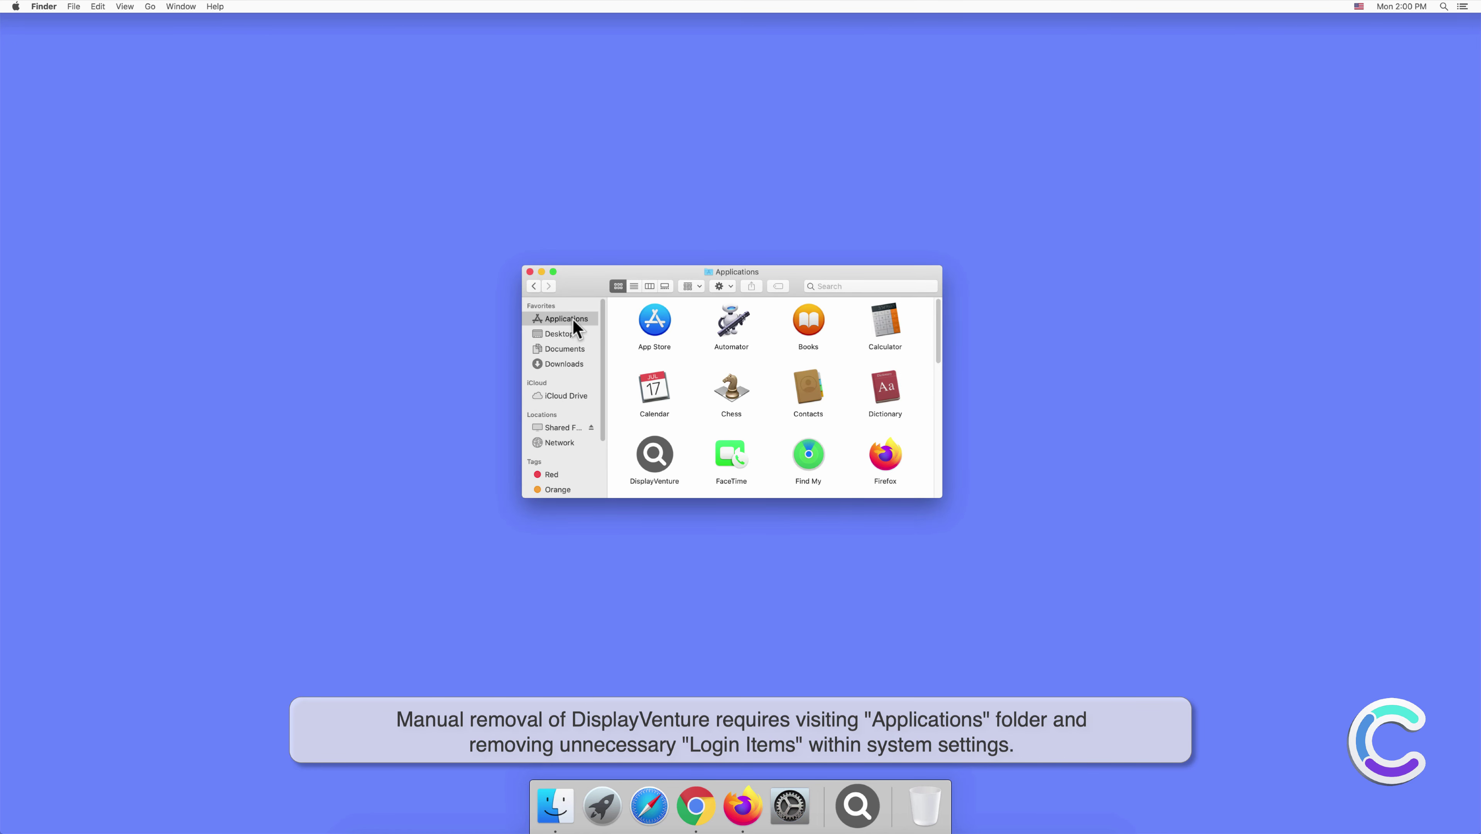
click(661, 453)
right_click(662, 456)
click(678, 489)
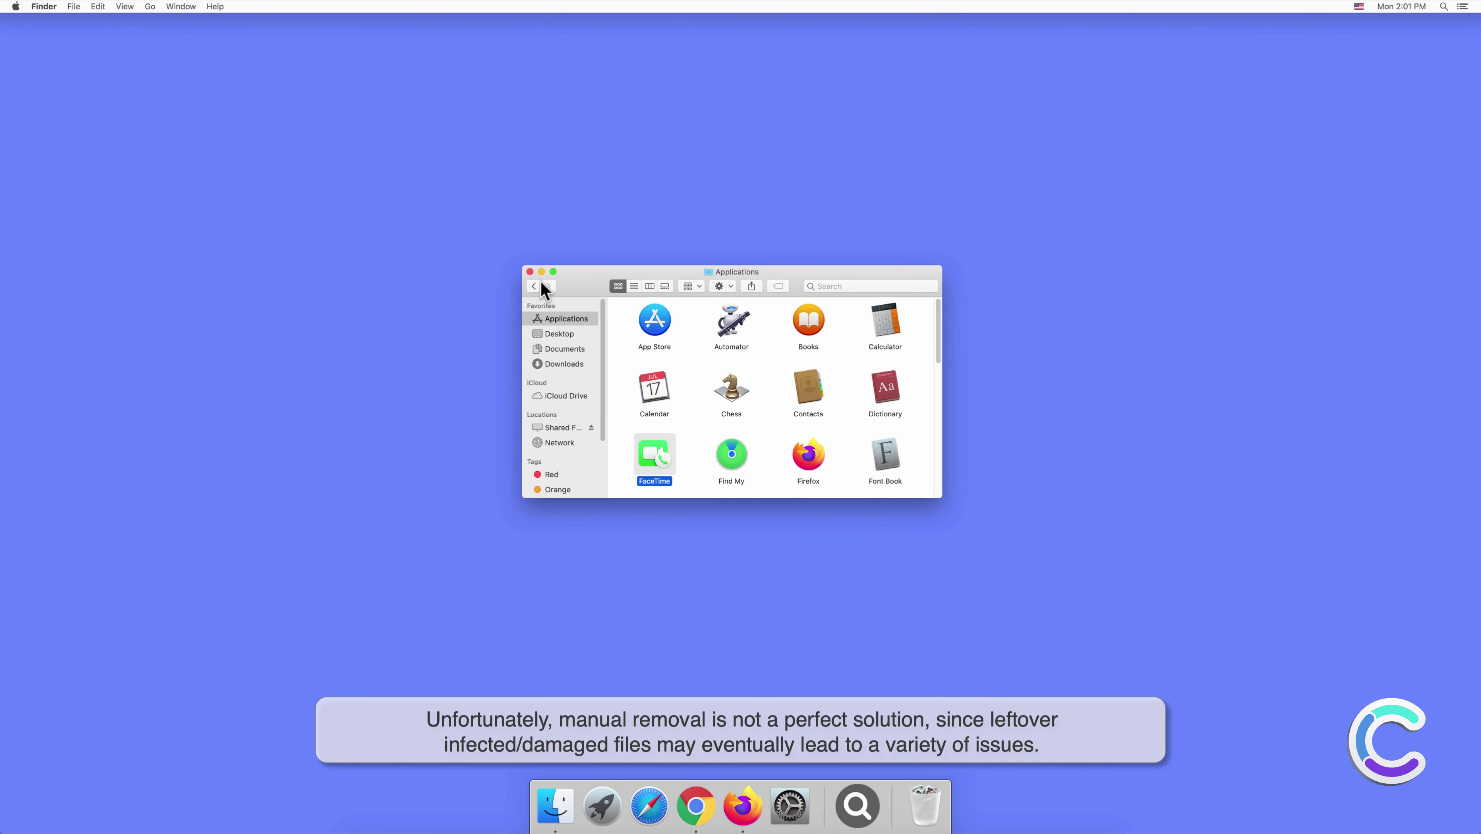
click(530, 271)
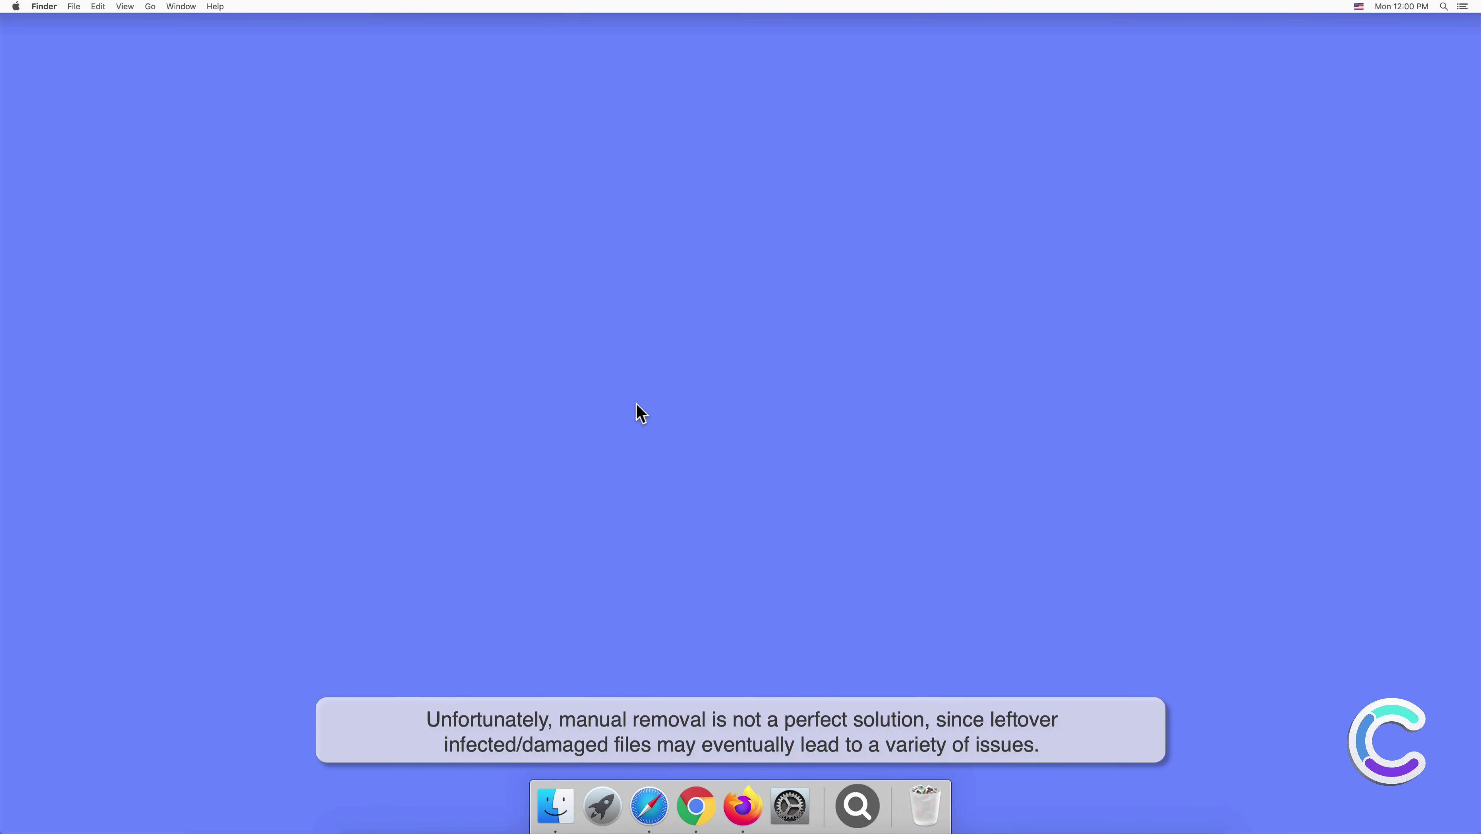
Check the Login Items list under Users & Groups in System Preferences, then close it.
click(789, 804)
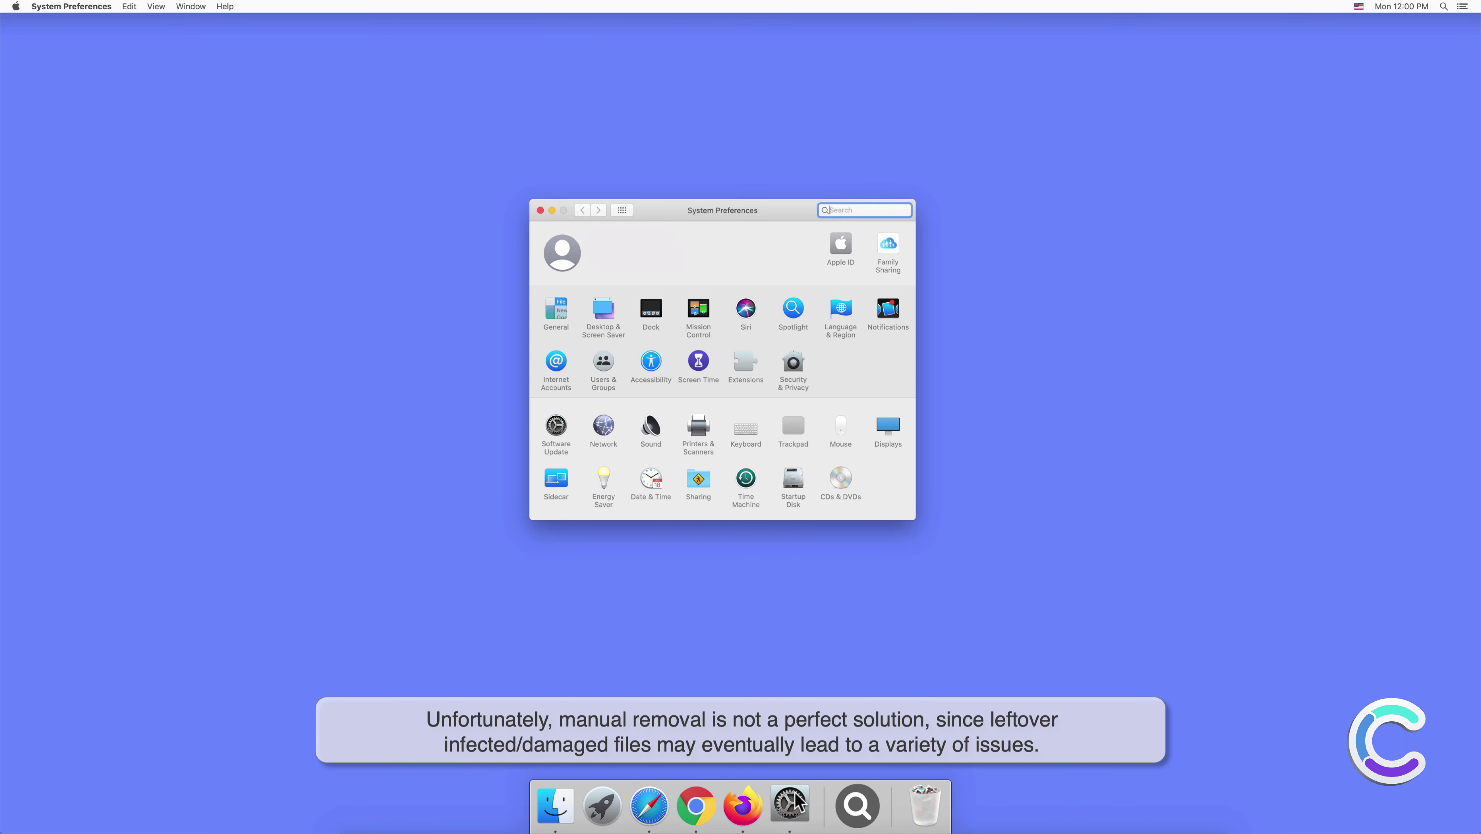
click(602, 363)
click(795, 238)
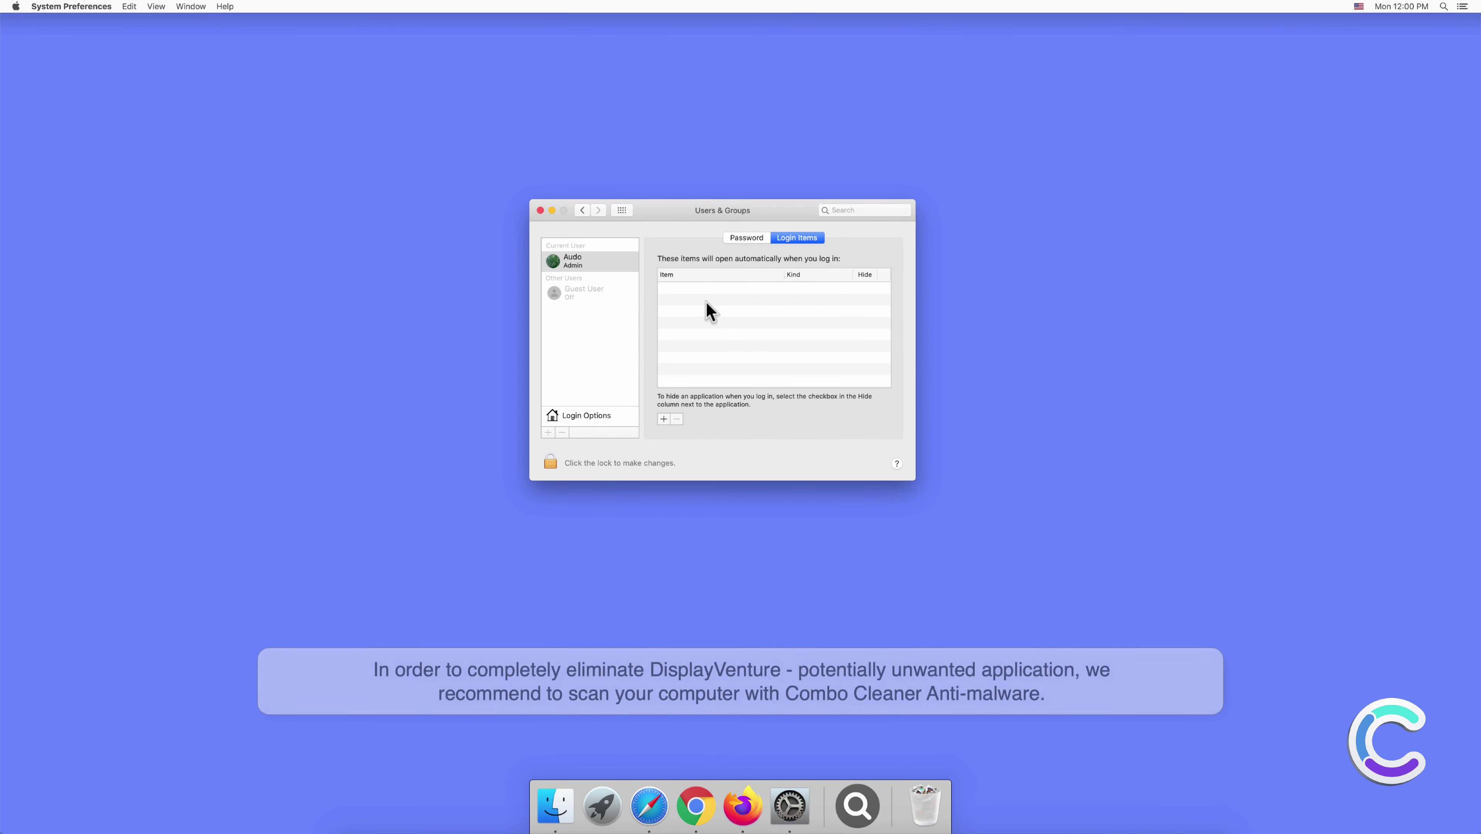
click(540, 210)
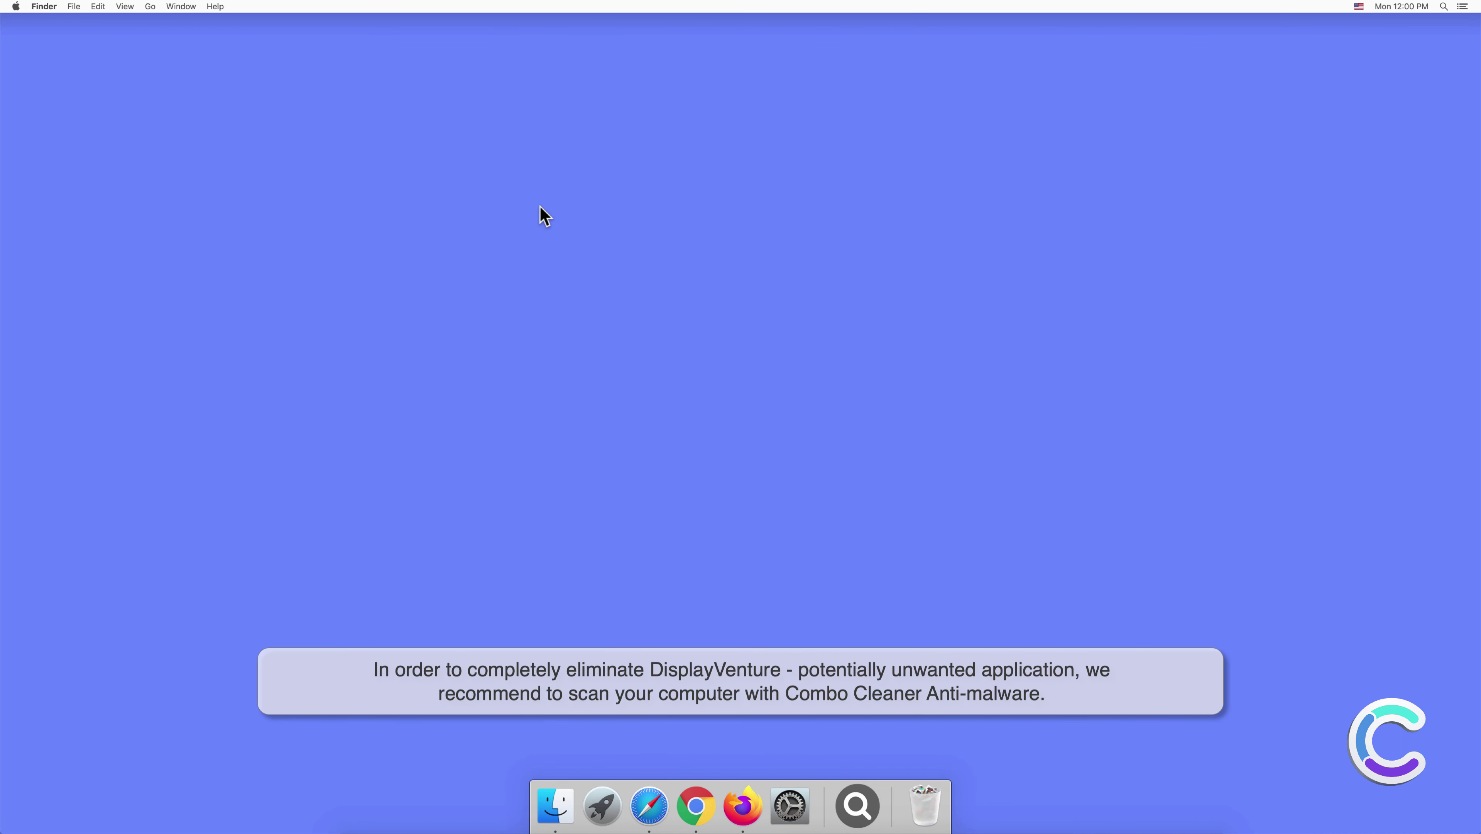
Remove the magnifier-icon app from the Dock through Options > Remove from Dock.
right_click(857, 788)
mouse_move(888, 731)
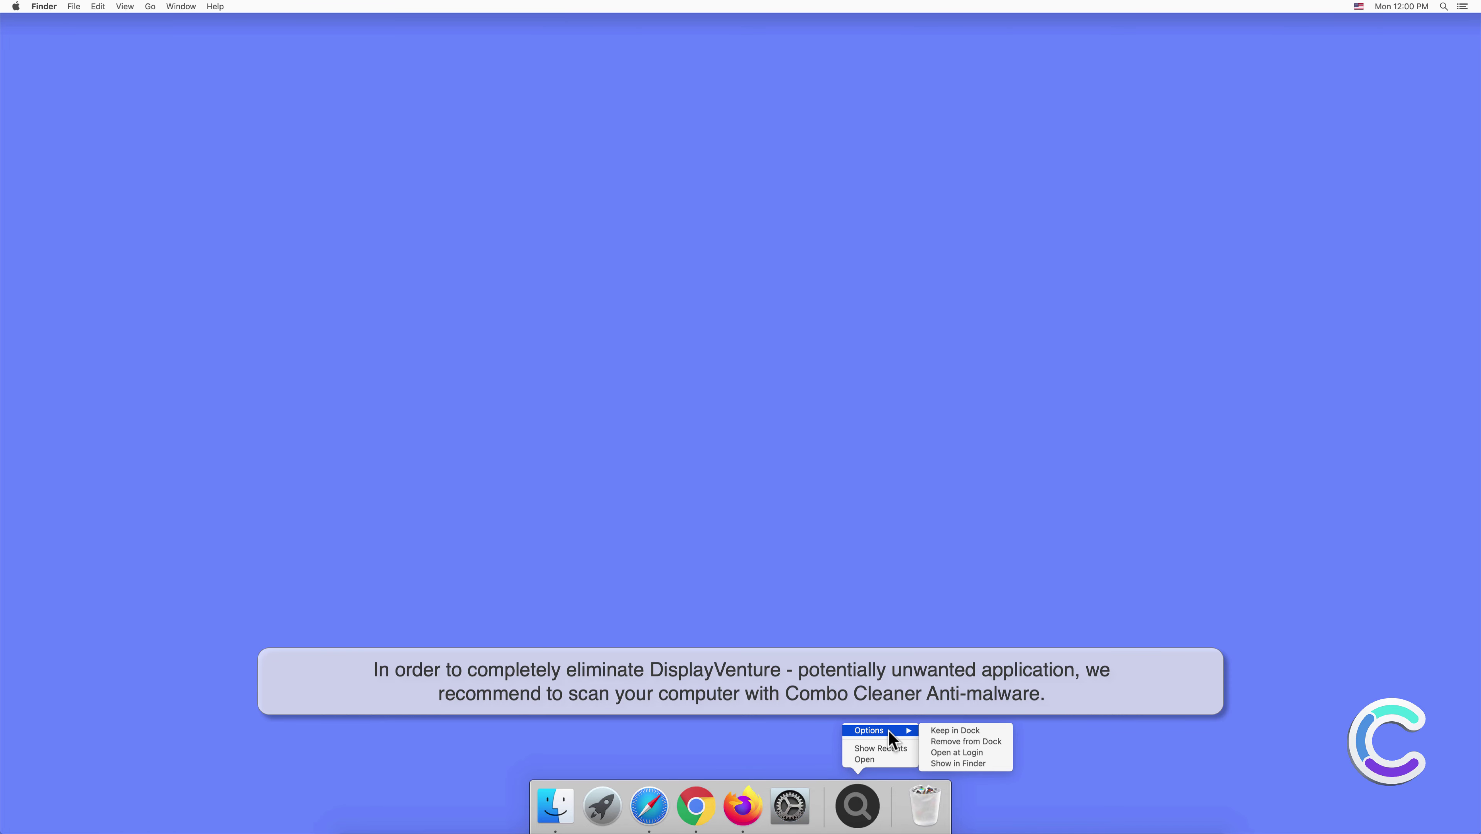
click(936, 740)
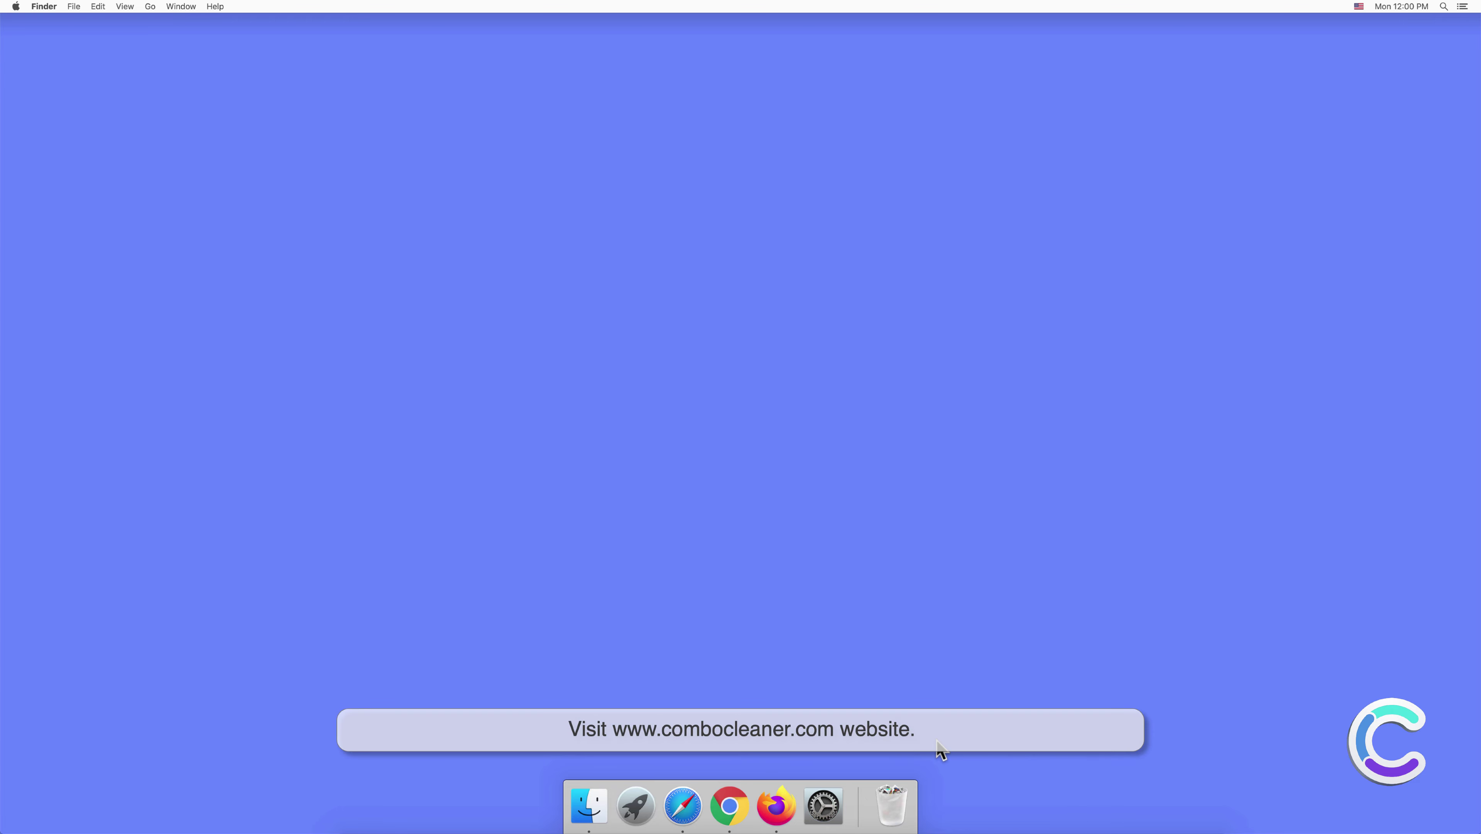
click(682, 805)
text(w)
text(ww)
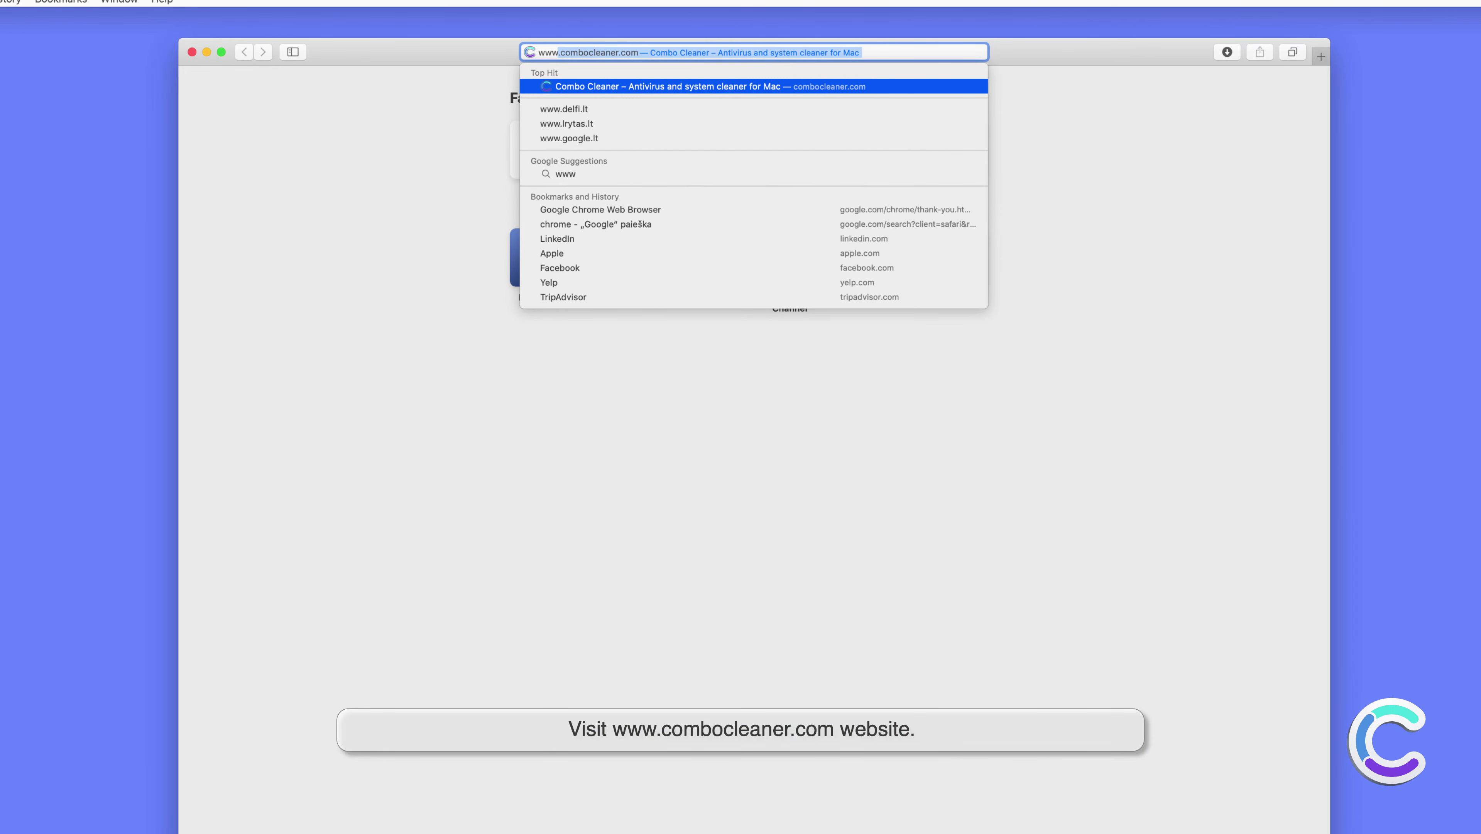
text(.combocle)
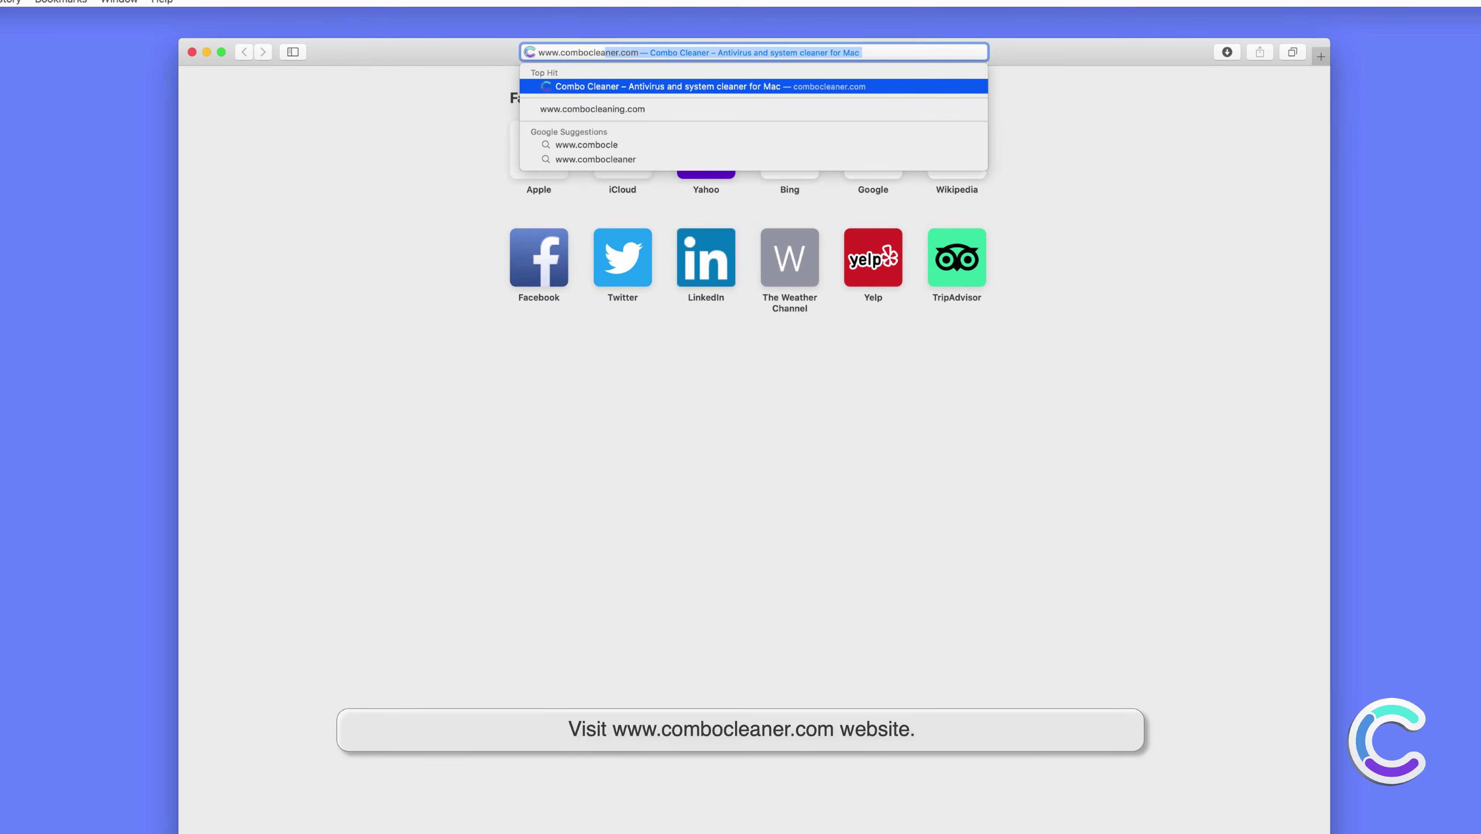
text(aner.com)
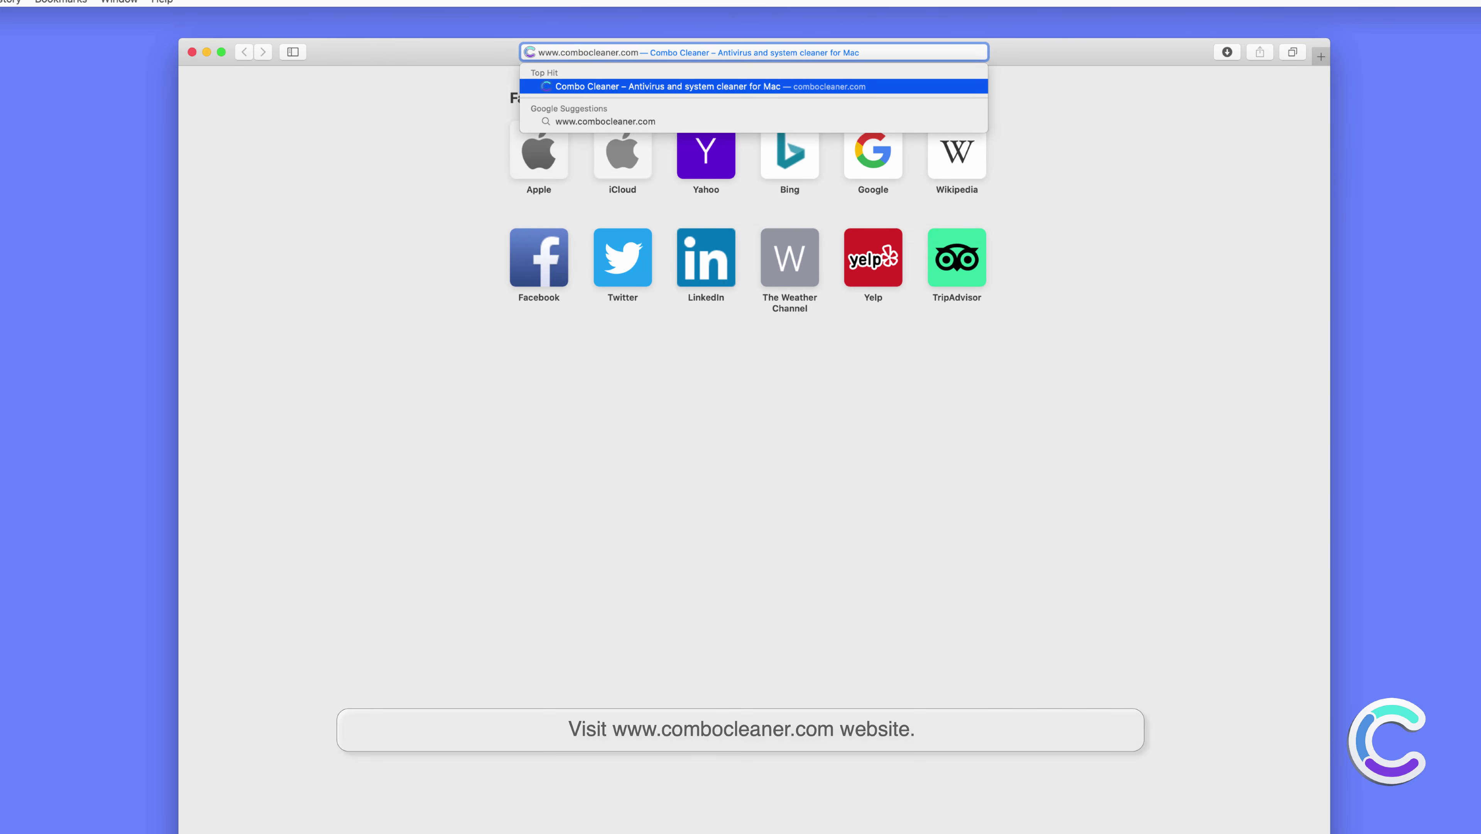
key(Return)
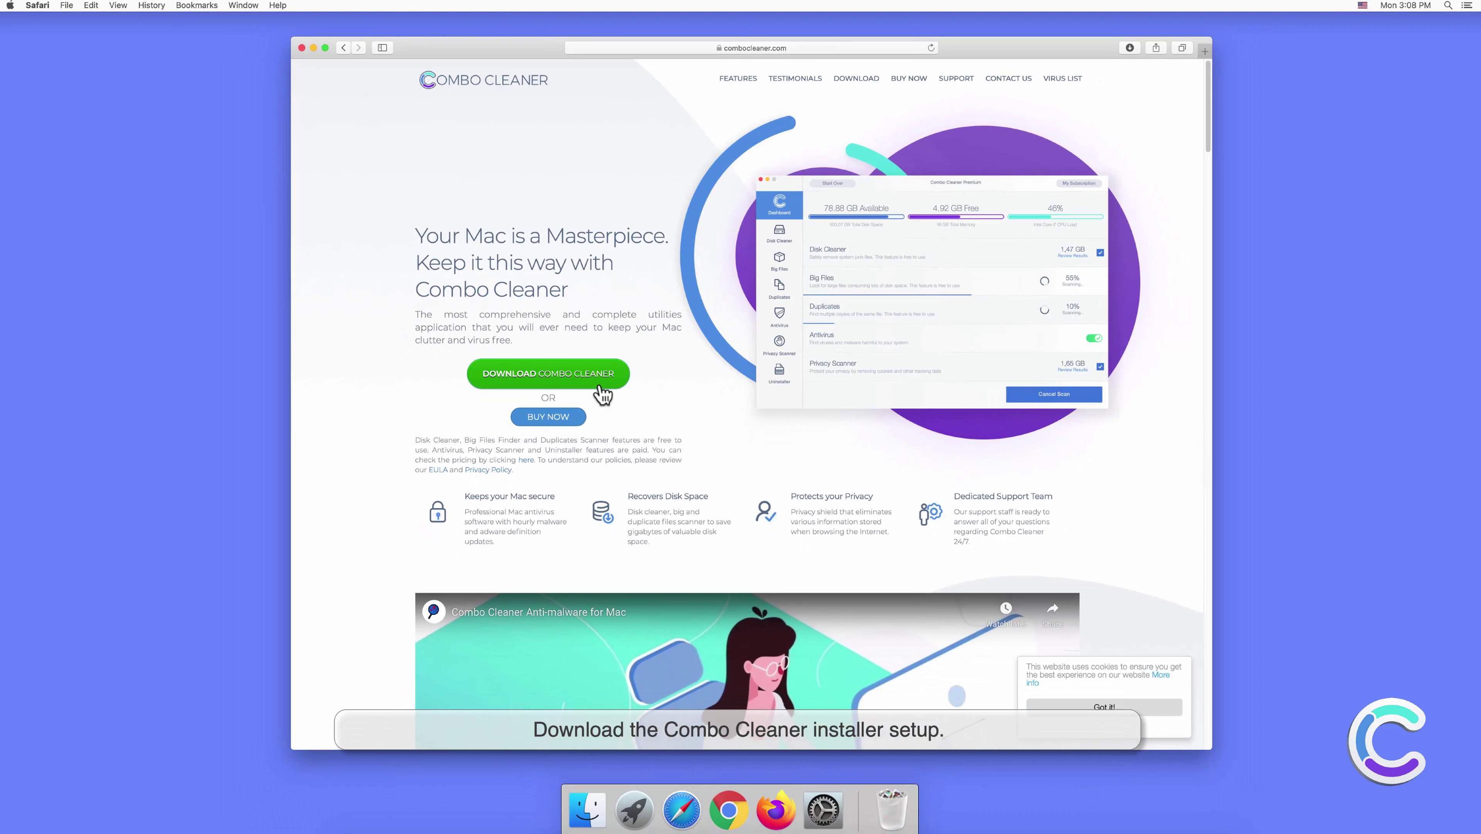
click(586, 467)
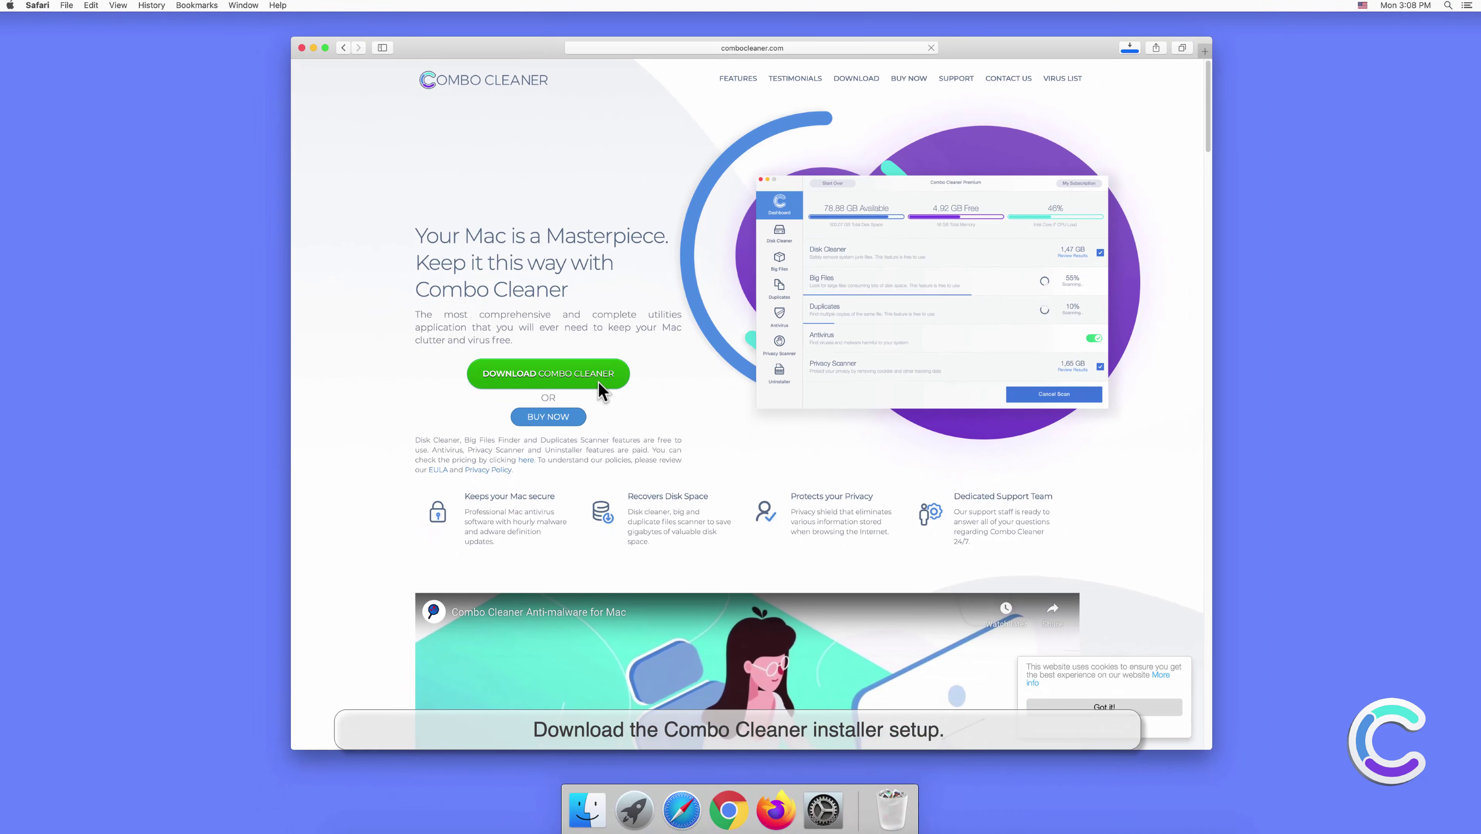
Open combocleaner.dmg, drag Combo Cleaner into Applications, and close the installer and Safari windows.
click(1128, 49)
click(1118, 94)
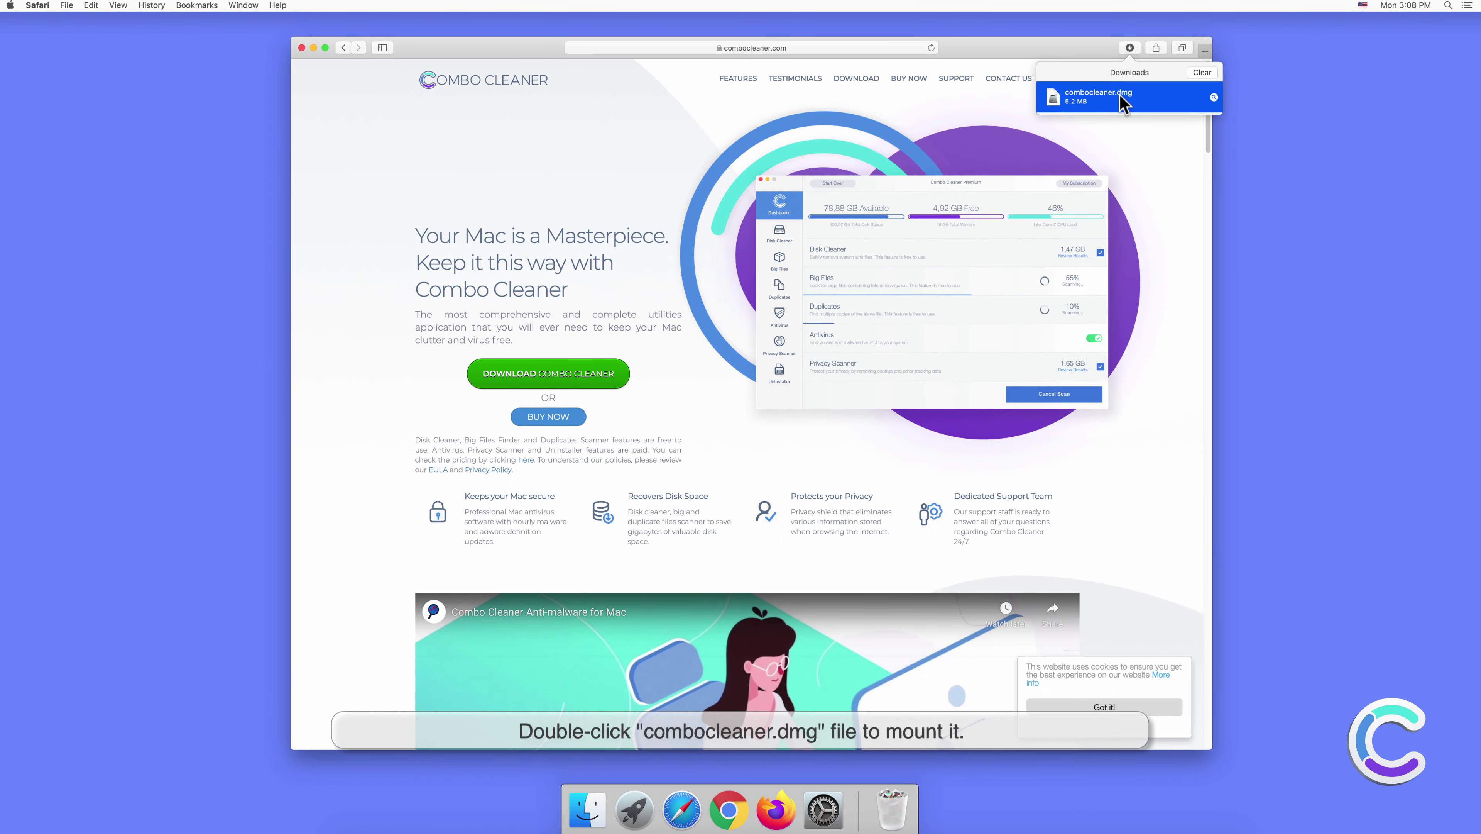
double_click(1119, 95)
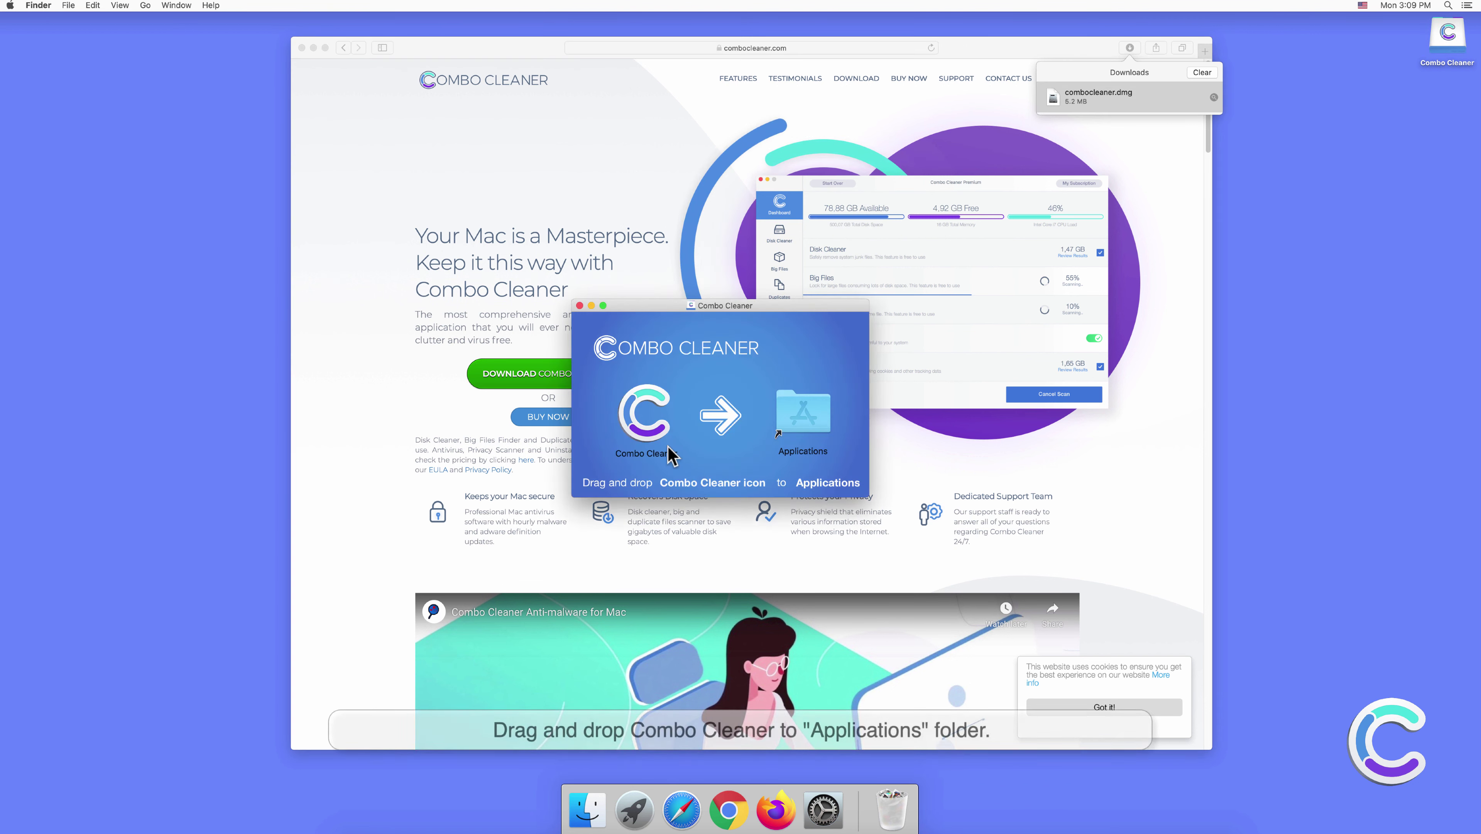
click(638, 435)
drag(657, 428, 797, 437)
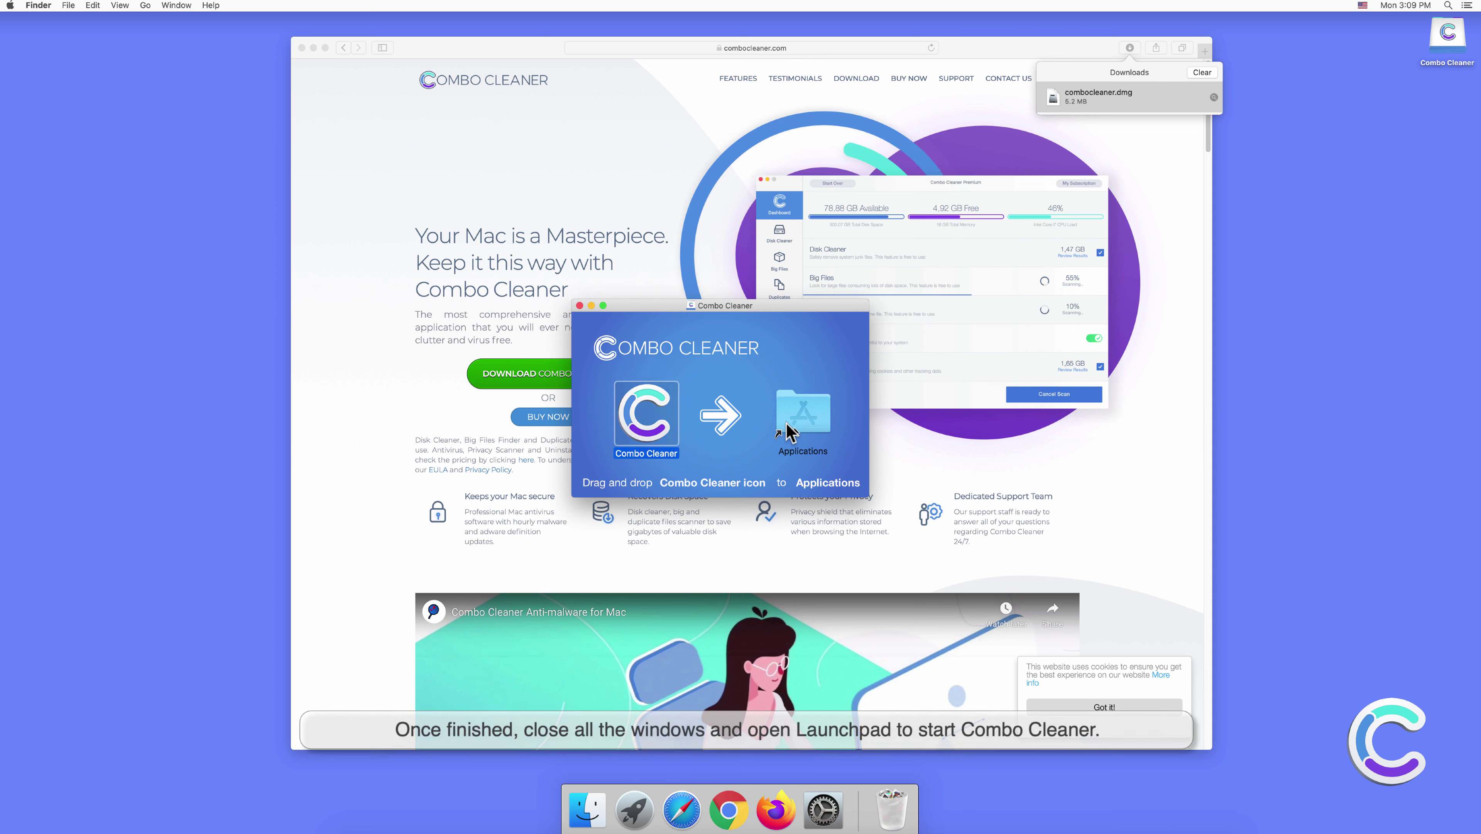
click(579, 305)
click(314, 73)
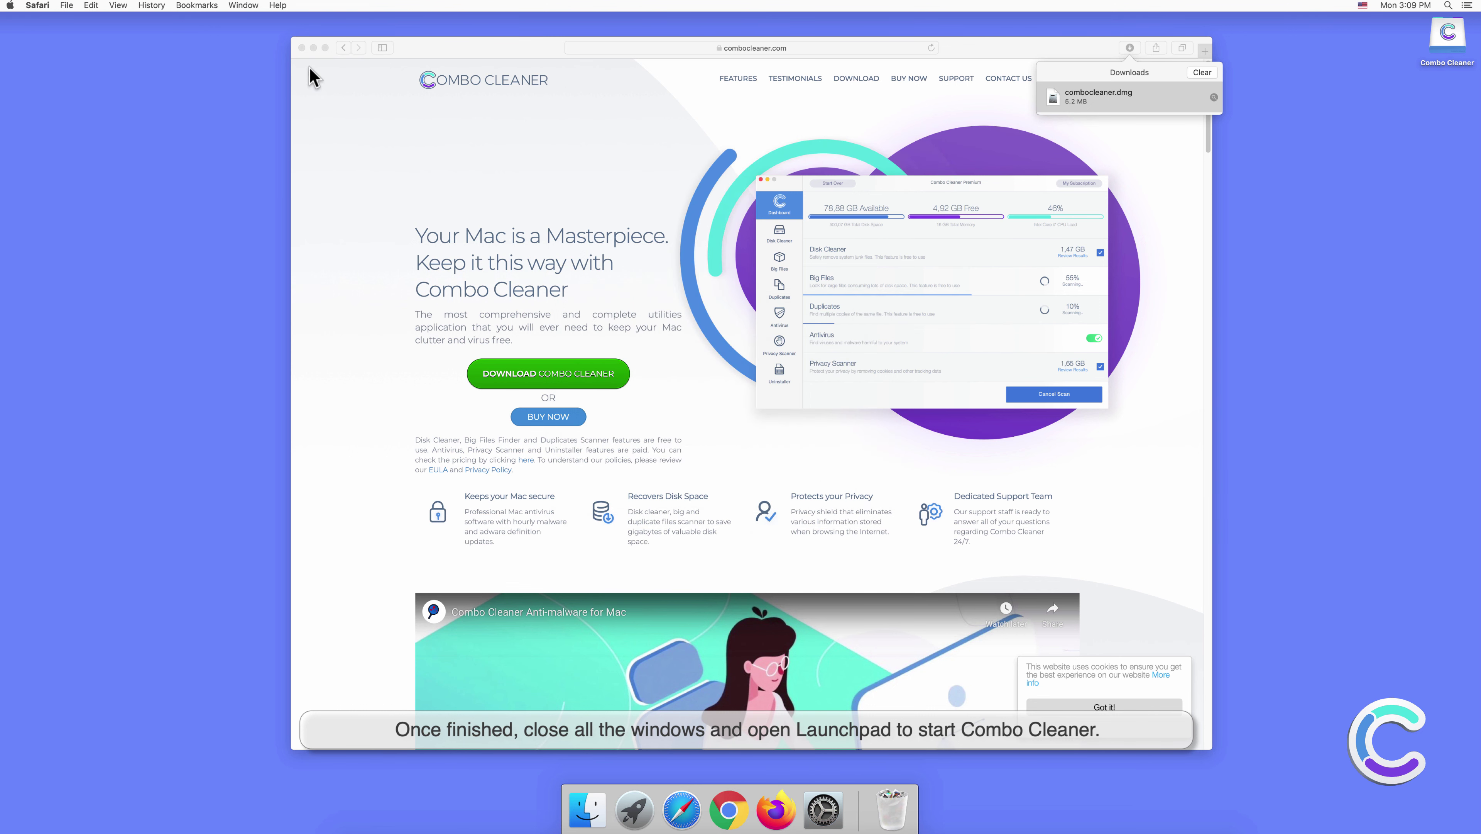
click(301, 48)
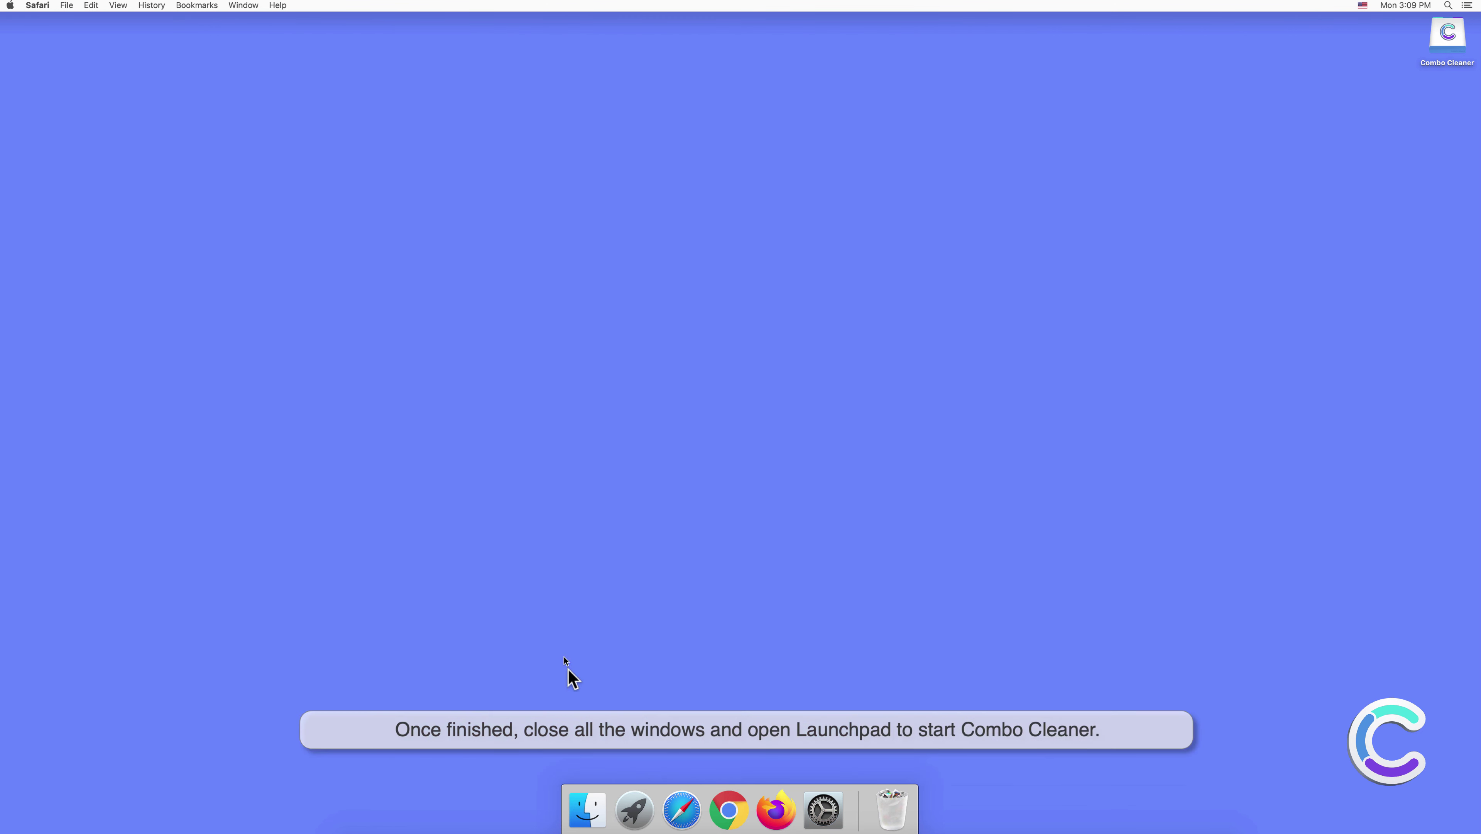
Launch Combo Cleaner from Launchpad, approve opening it, and start an Antivirus Full Scan.
click(634, 809)
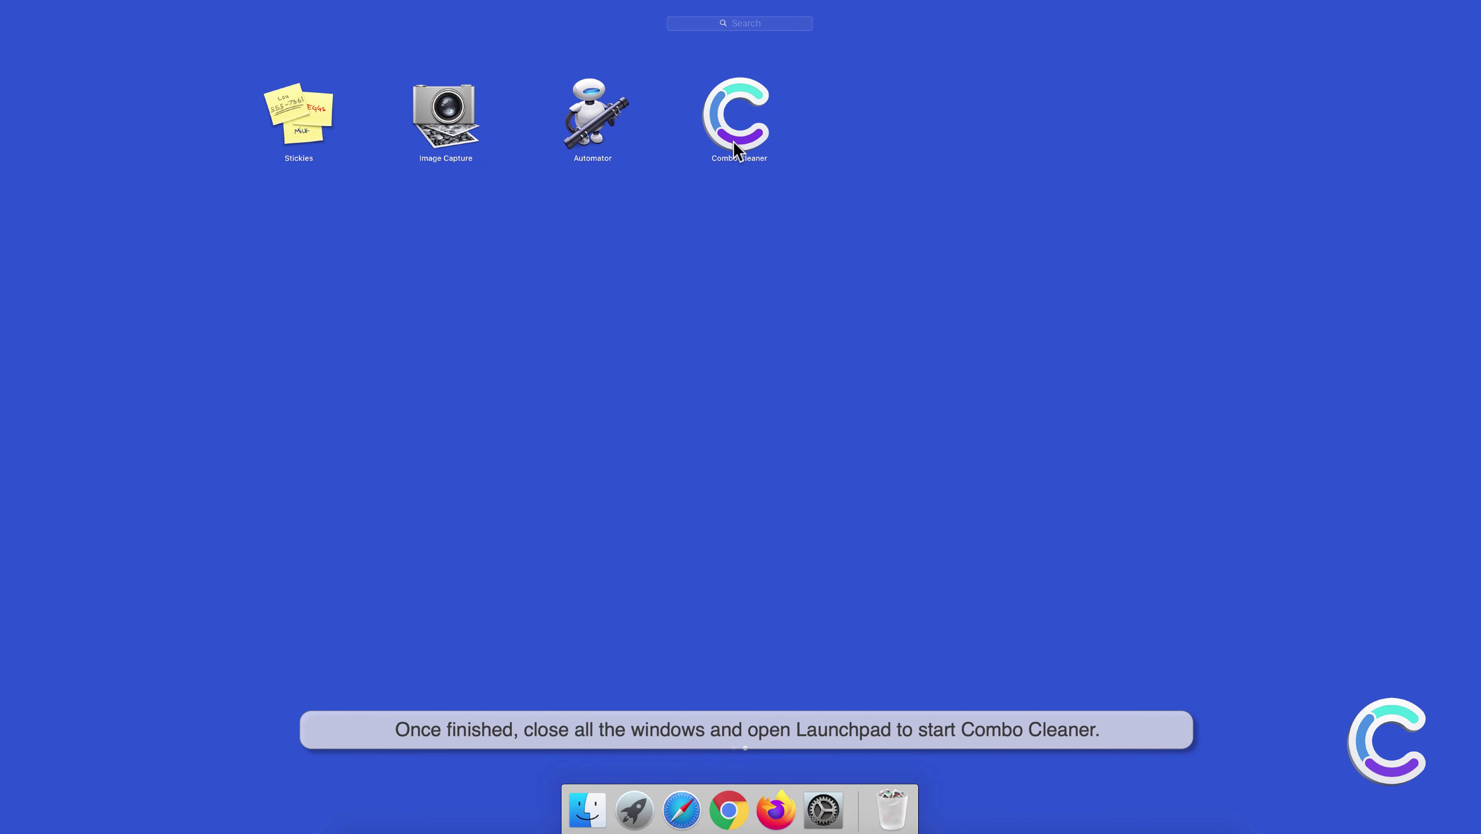
click(737, 149)
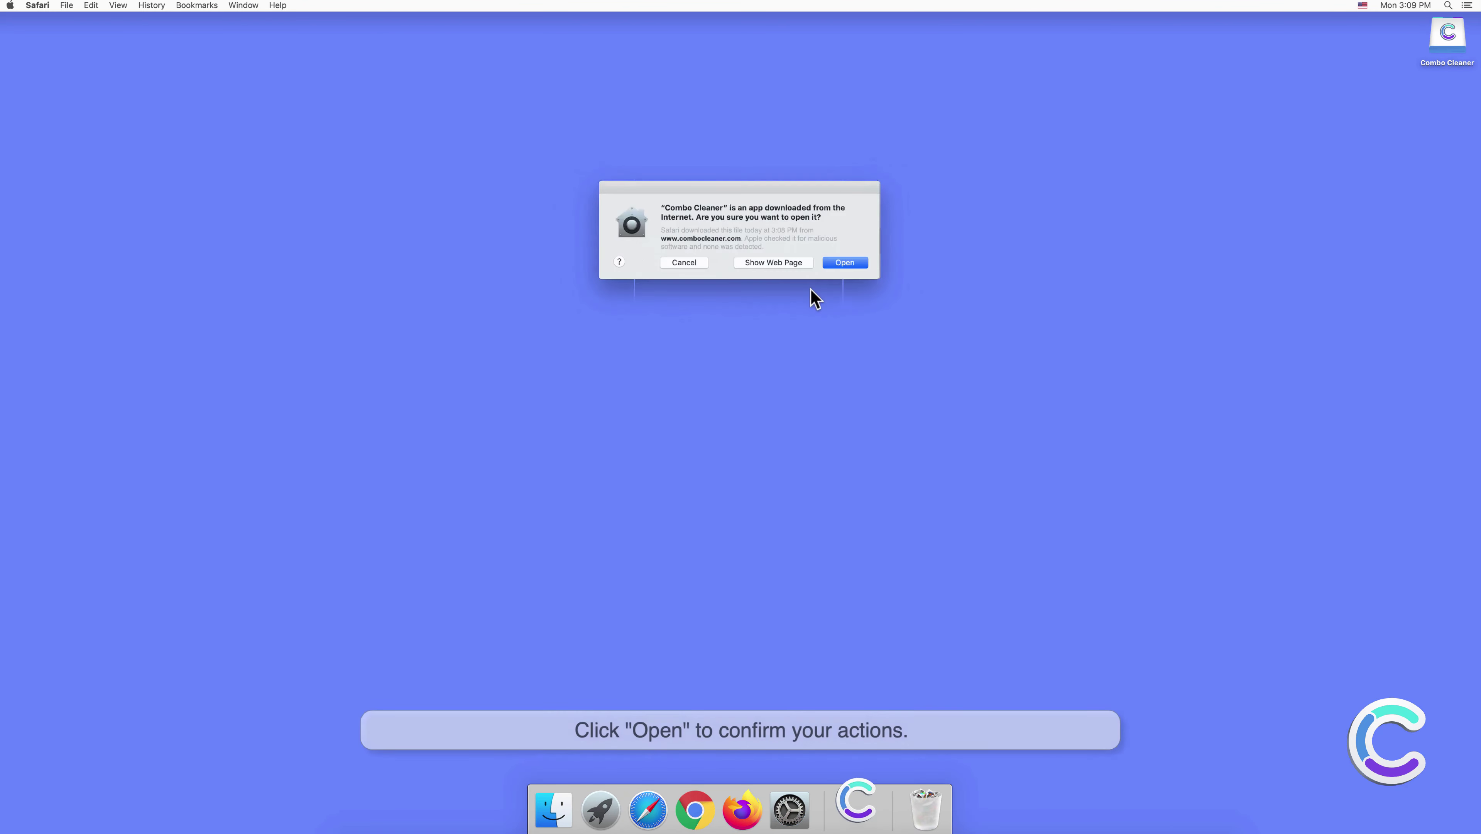
click(844, 262)
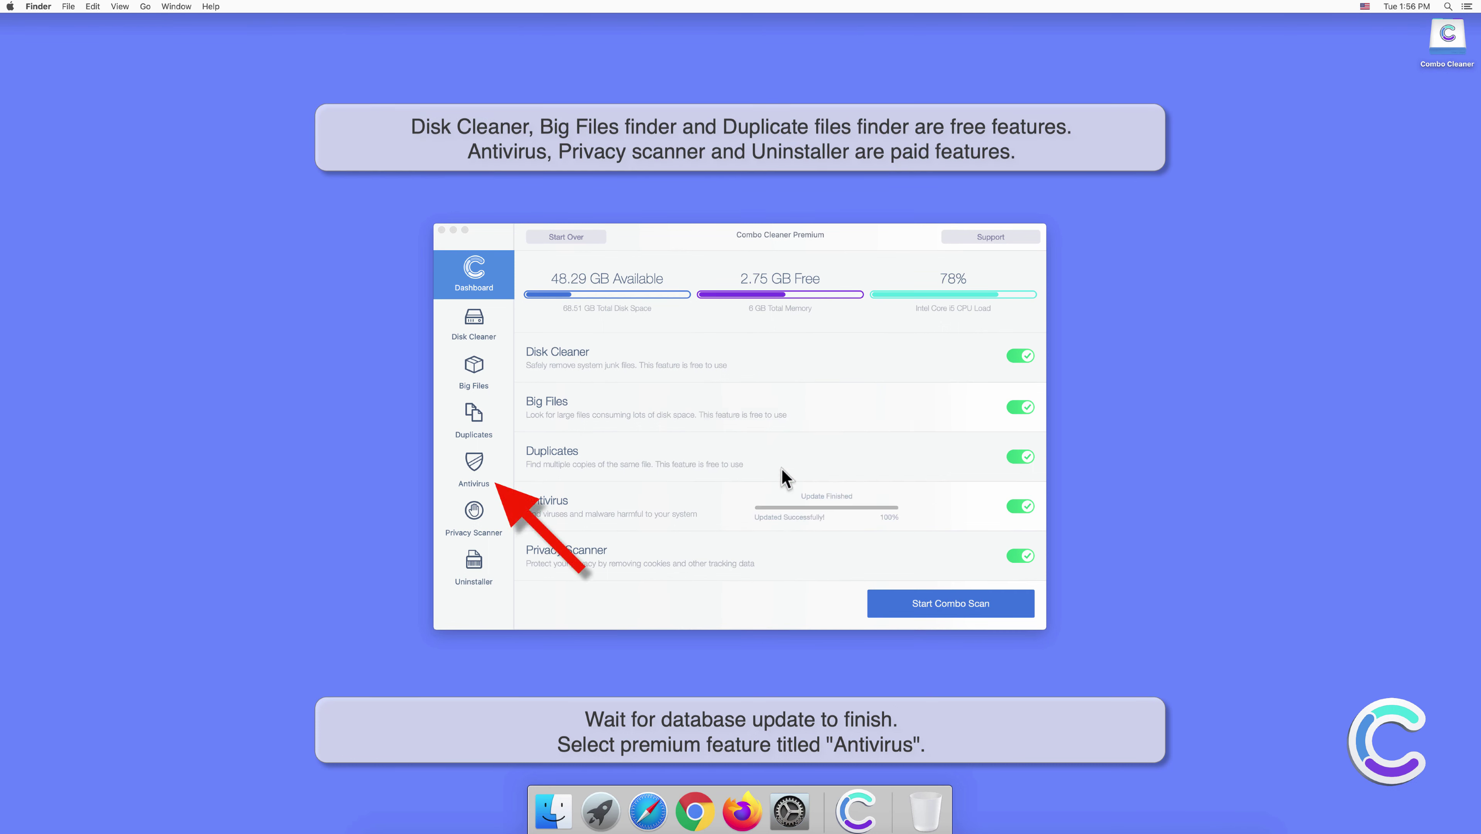
click(478, 463)
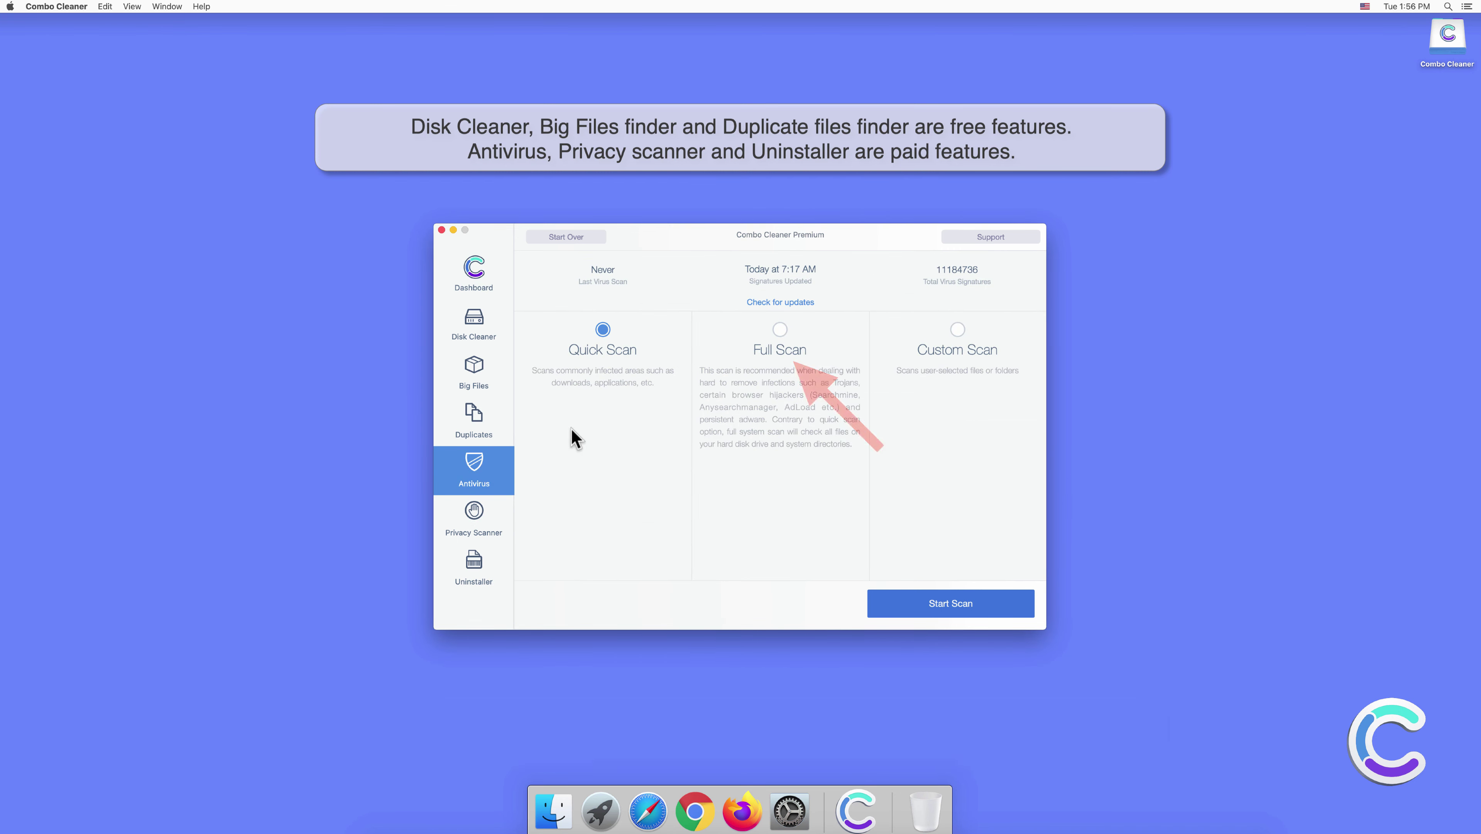
click(776, 330)
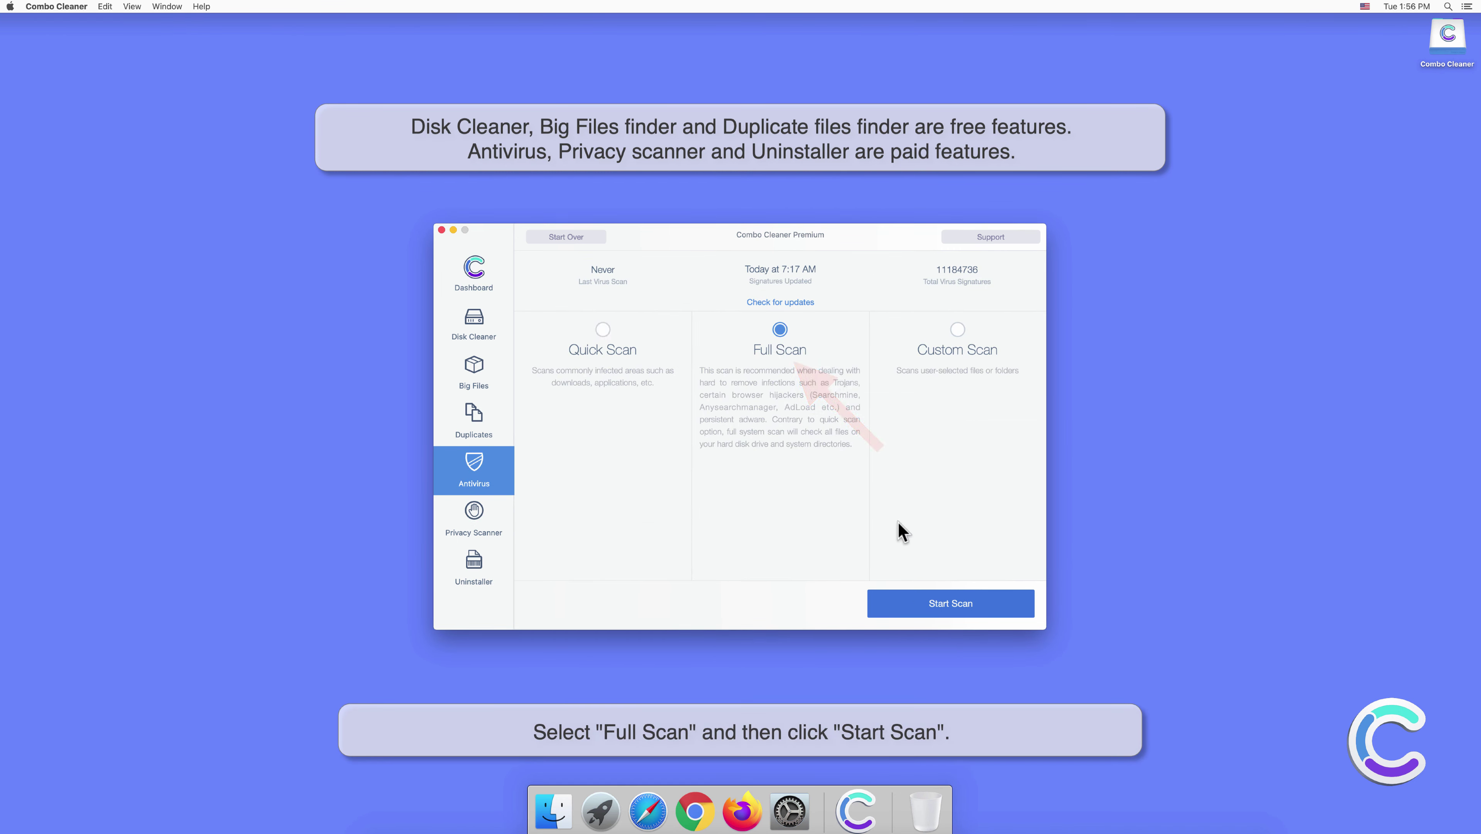
click(957, 604)
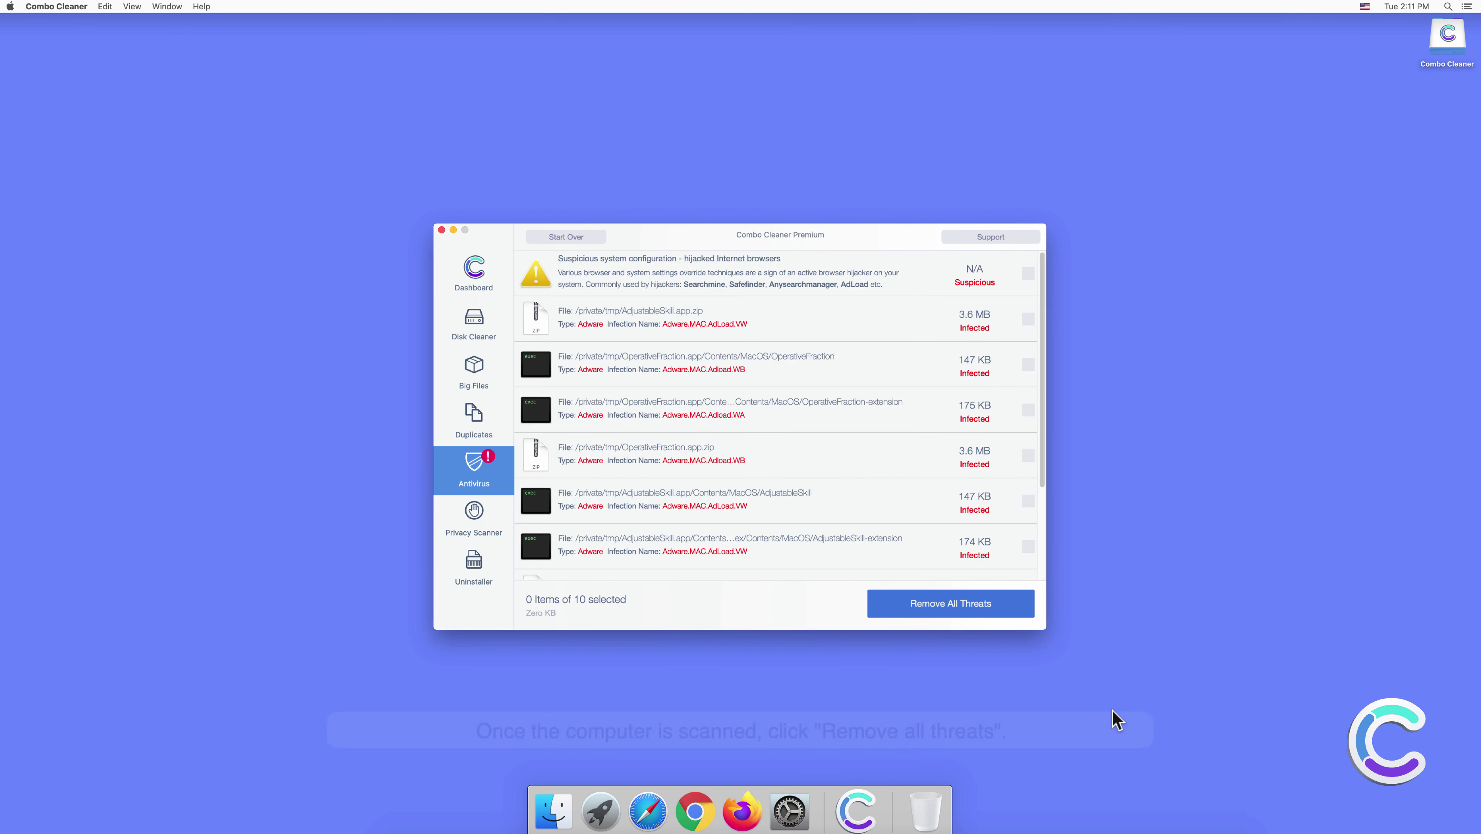
Remove all detected threats, authenticating with the administrator password.
click(969, 611)
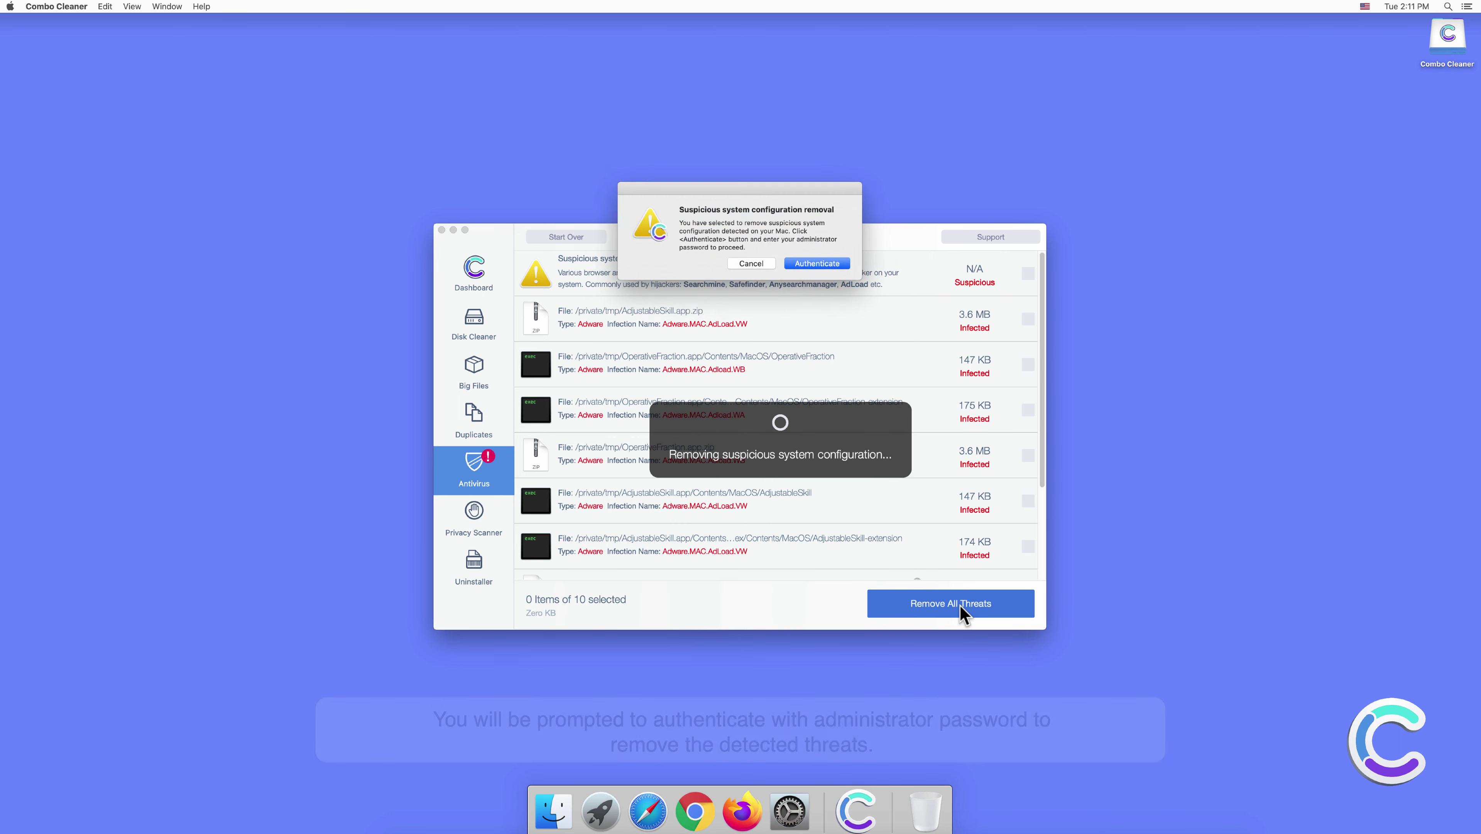
click(818, 263)
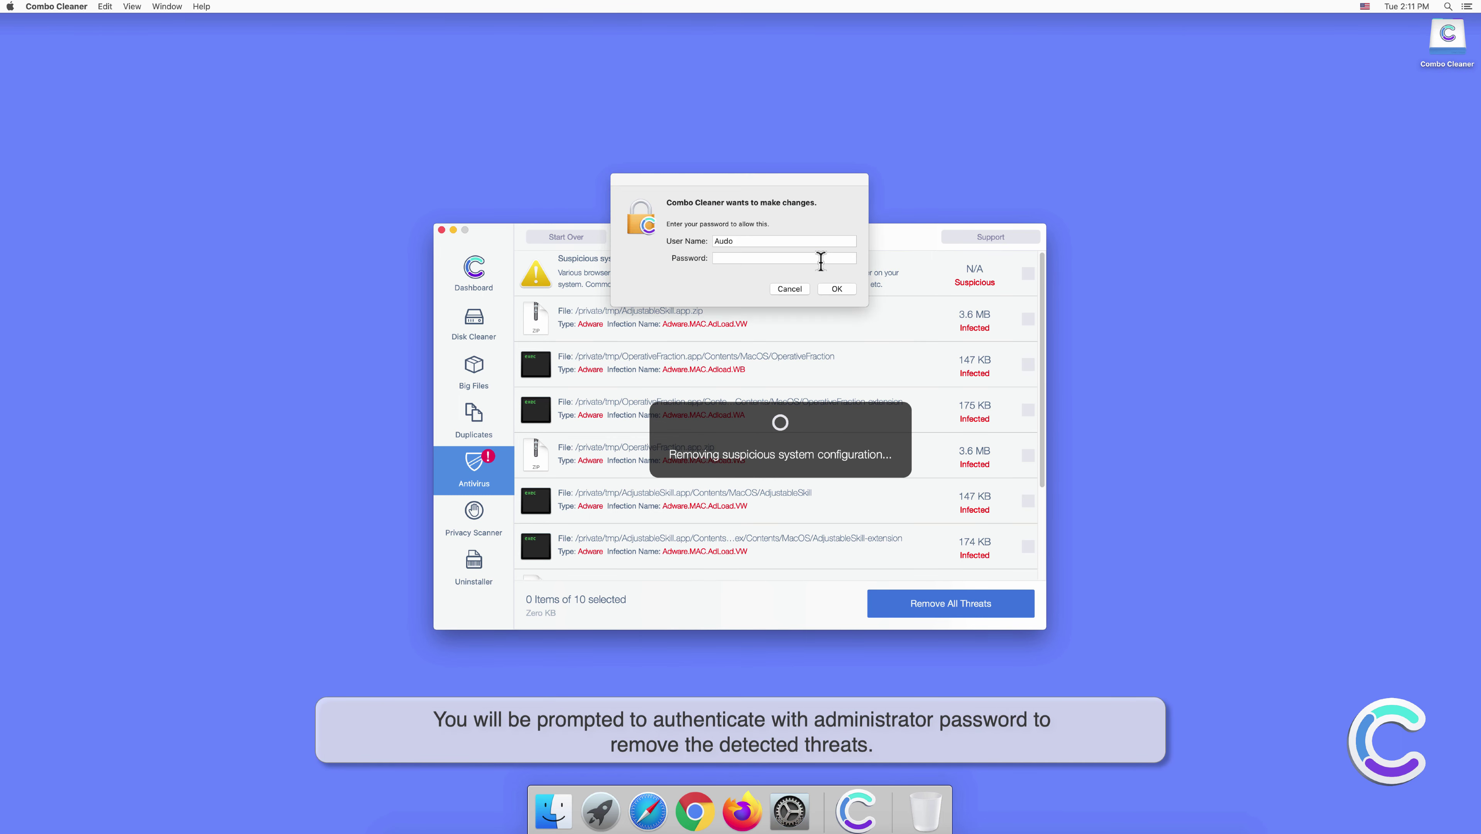
text(••••••)
click(834, 288)
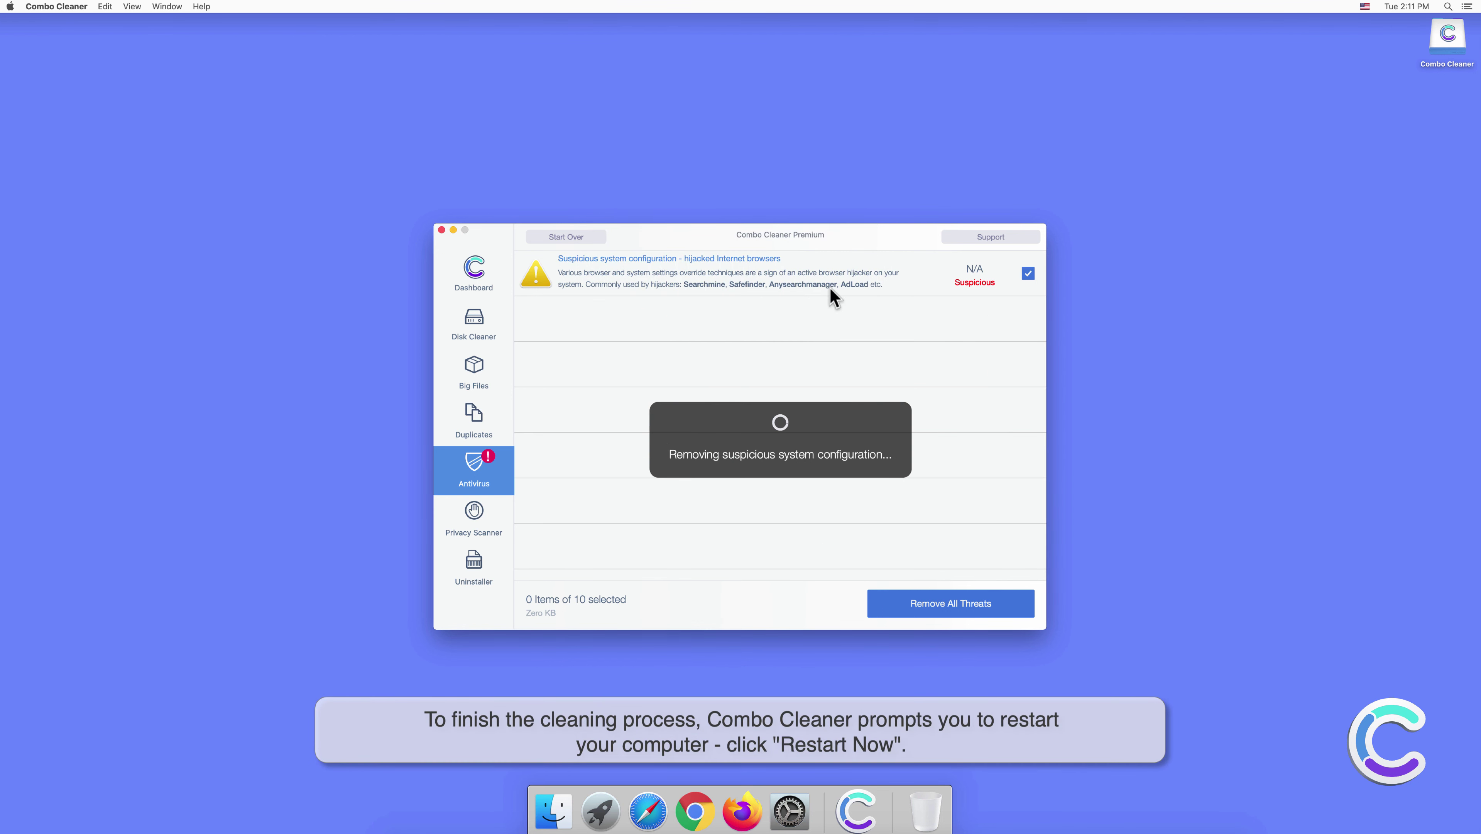
Confirm 'Yes, restart now' in Combo Cleaner's restart prompt.
click(823, 257)
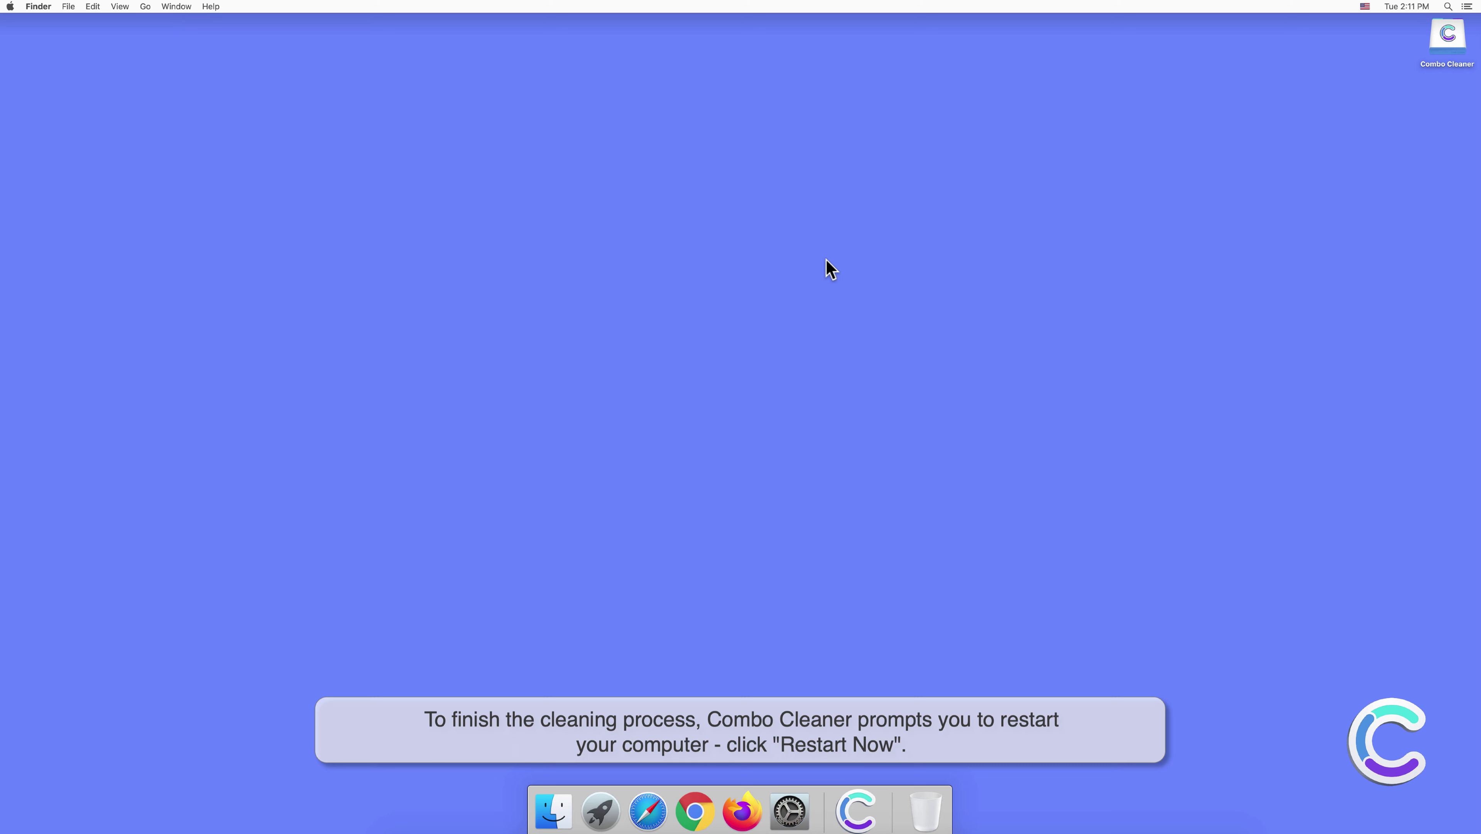